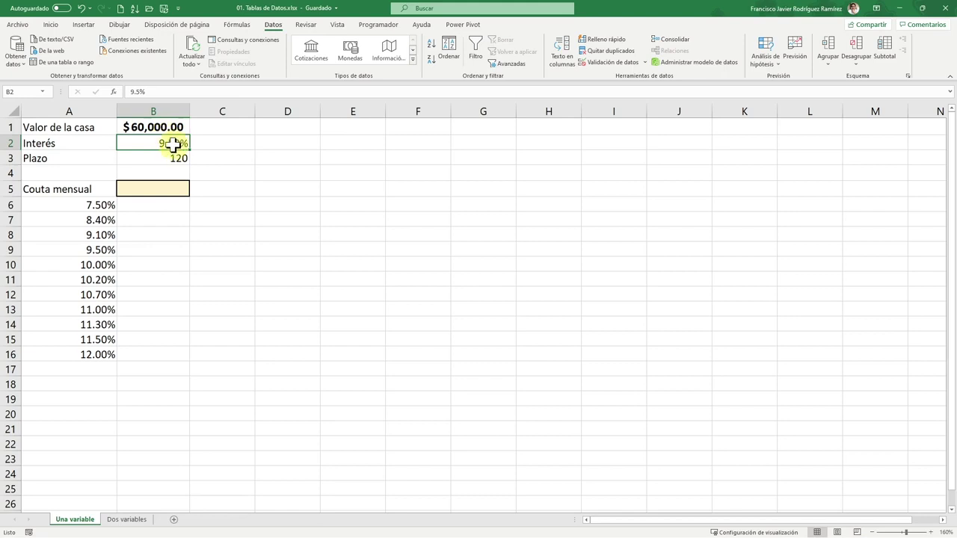
Examine the list of alternative interest rates in A6:A16 and the loan's house value, interest and term in B1:B3
click(156, 190)
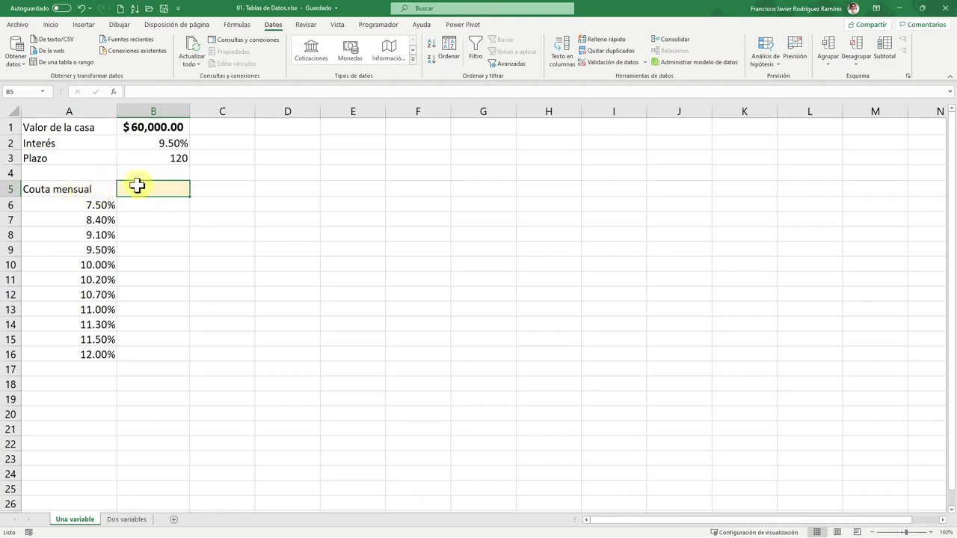
drag(94, 205, 98, 353)
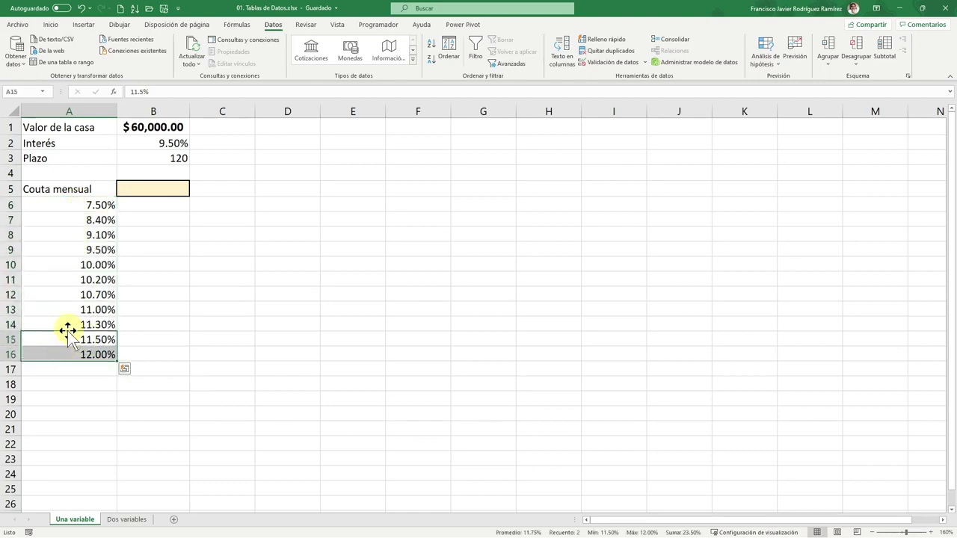
click(91, 205)
drag(91, 205, 79, 349)
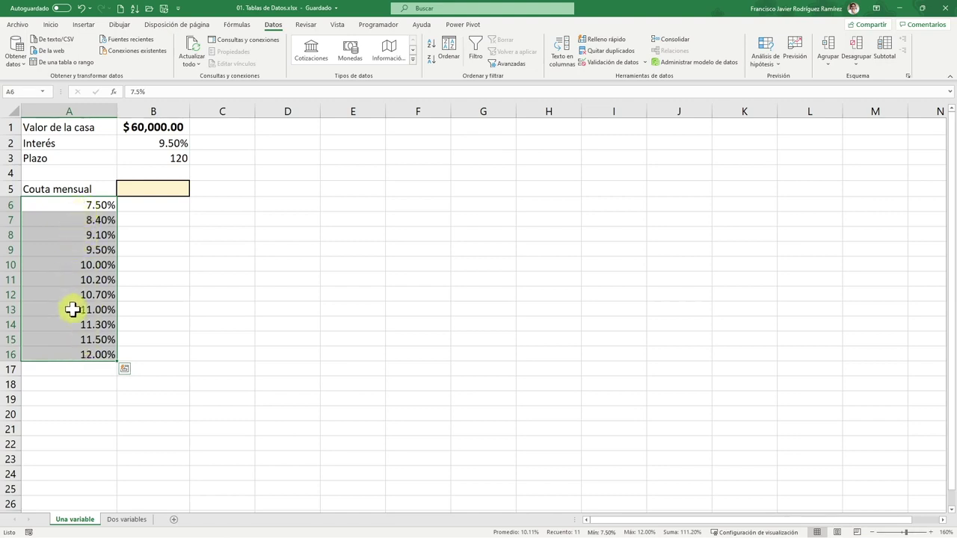
click(87, 266)
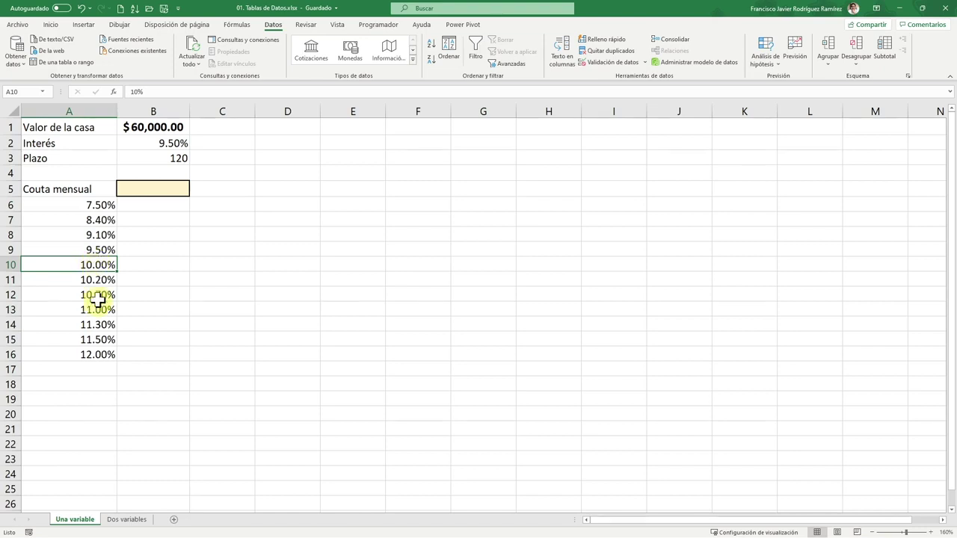
click(95, 206)
click(103, 354)
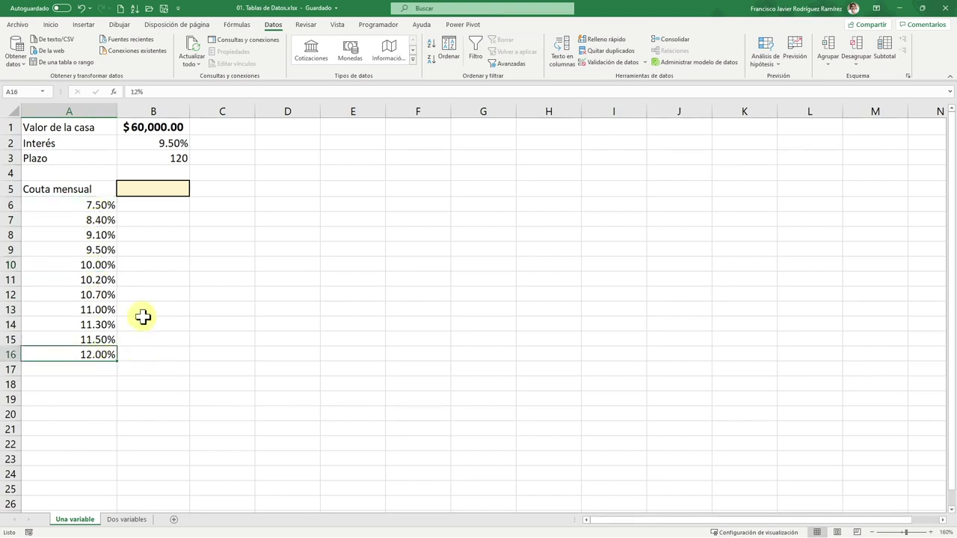
click(149, 190)
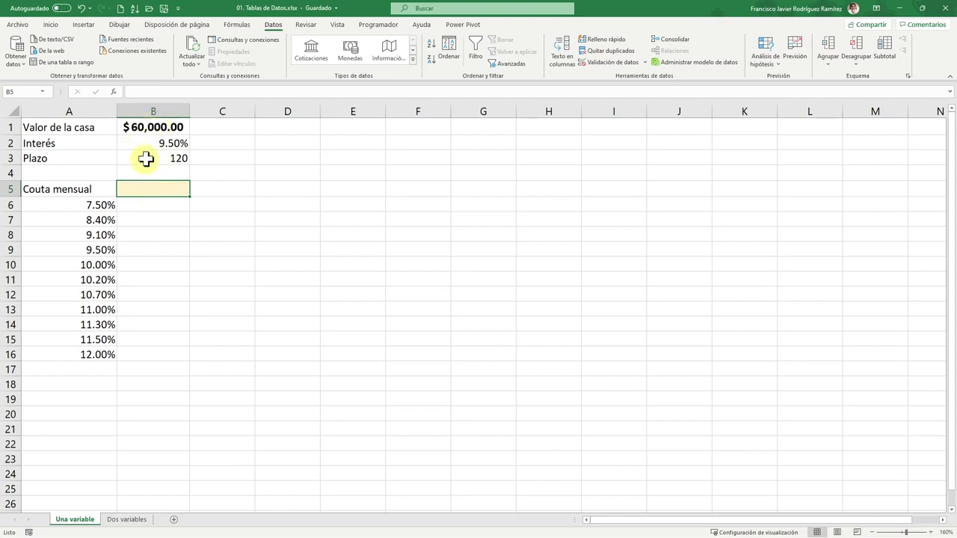
click(160, 125)
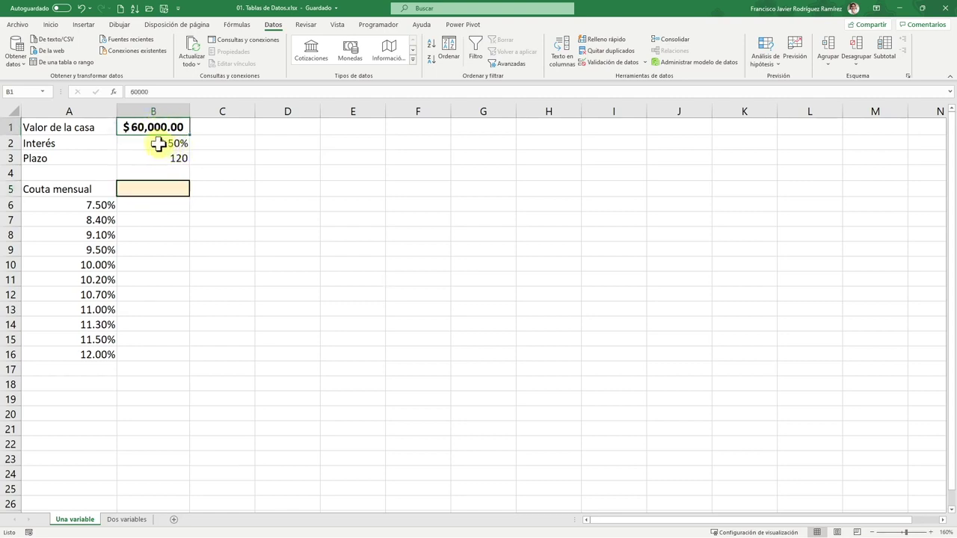
click(158, 145)
click(160, 157)
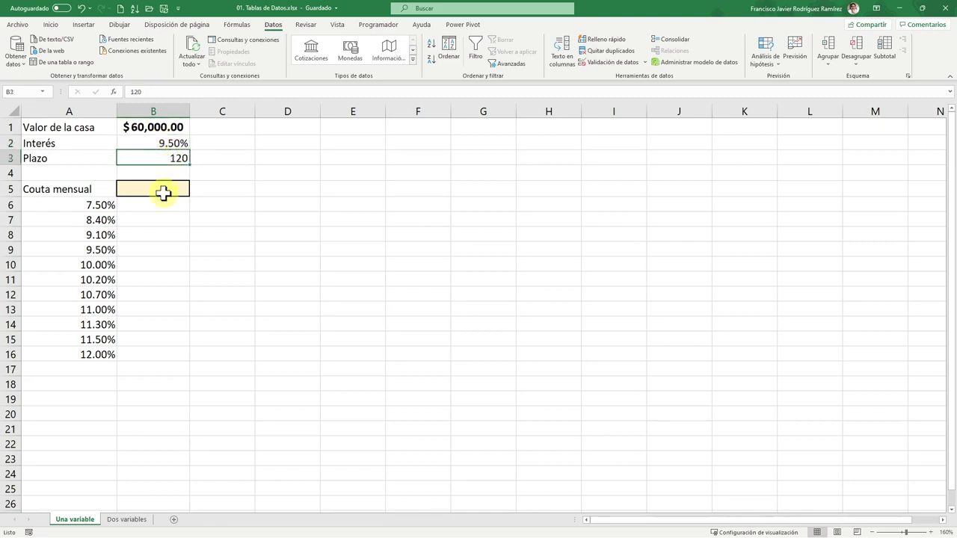
Calculate the monthly payment in B5 with the formula =PAGO(B2/12,B3,B1)
click(162, 188)
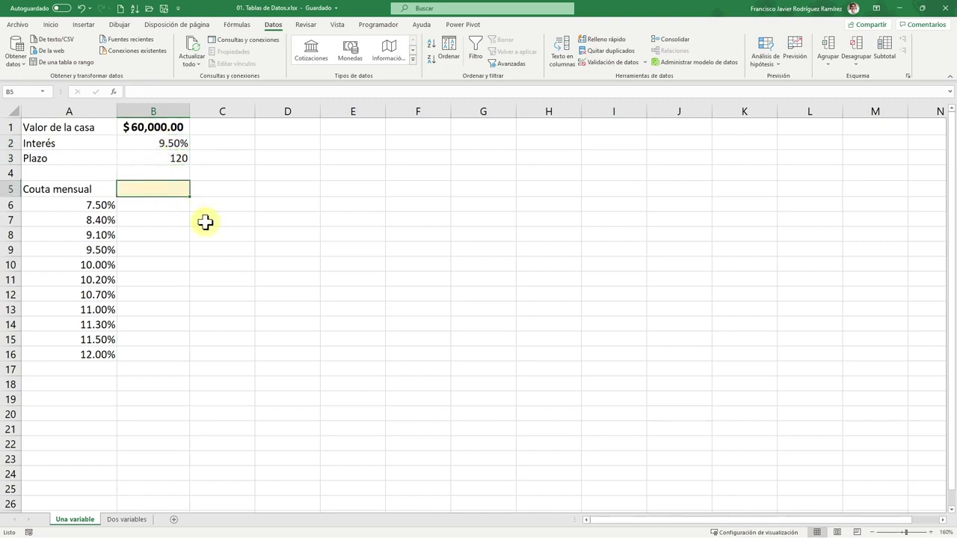
text(=pago)
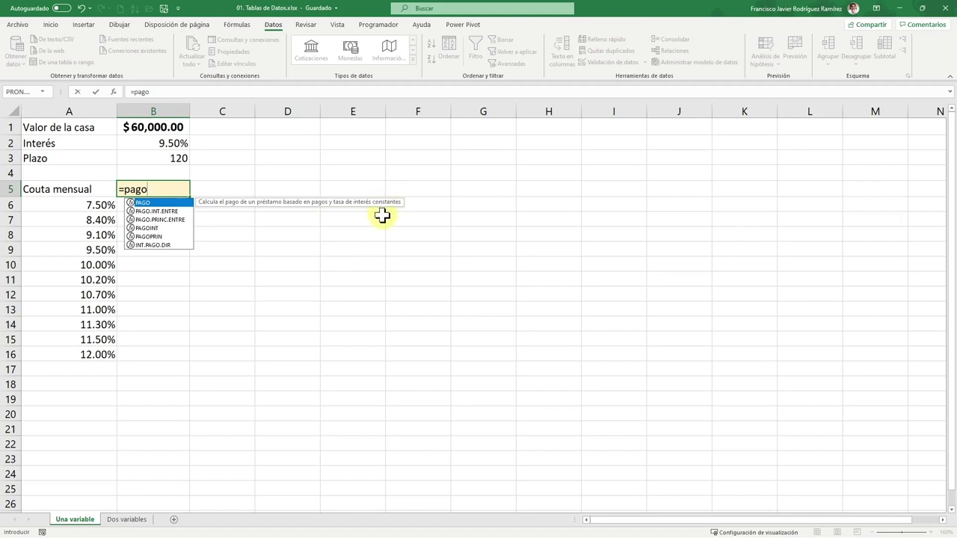
key(Tab)
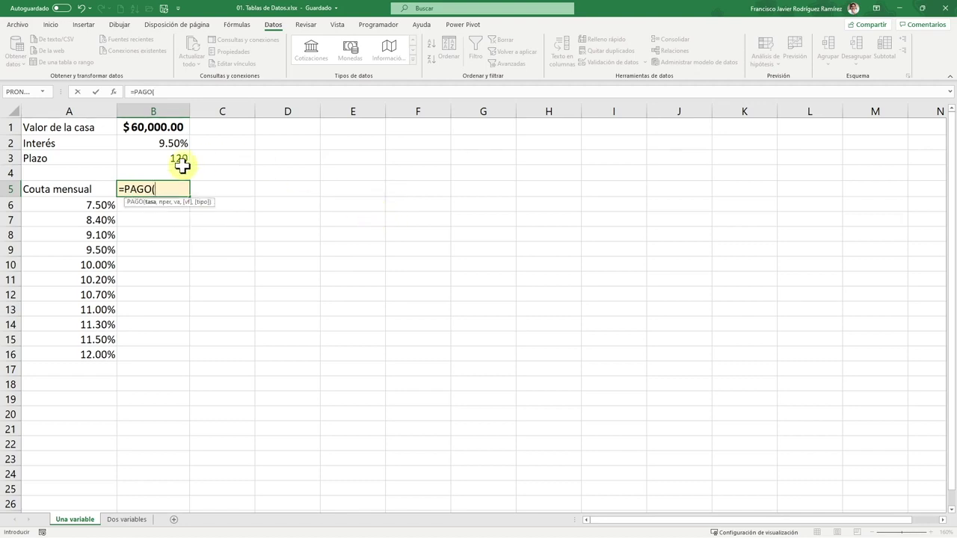
click(166, 145)
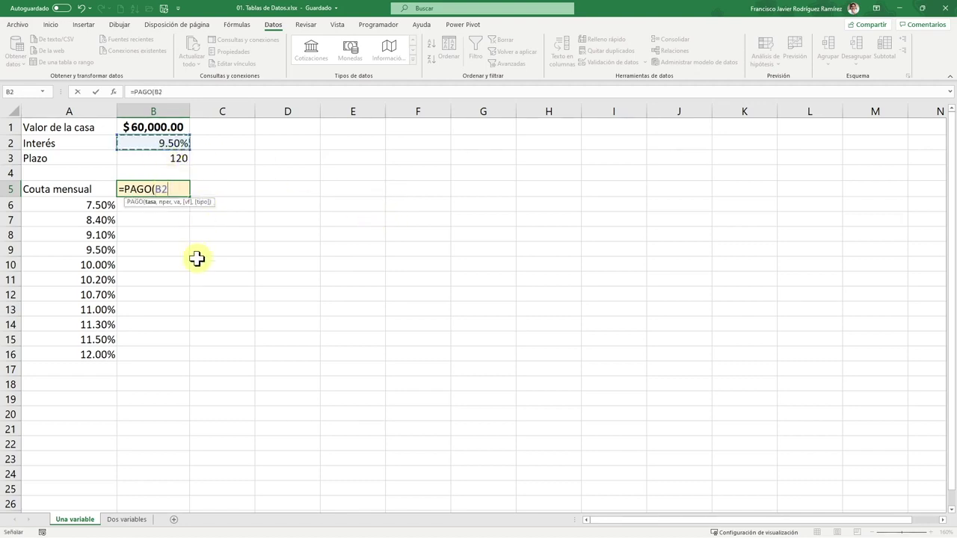
text(&)
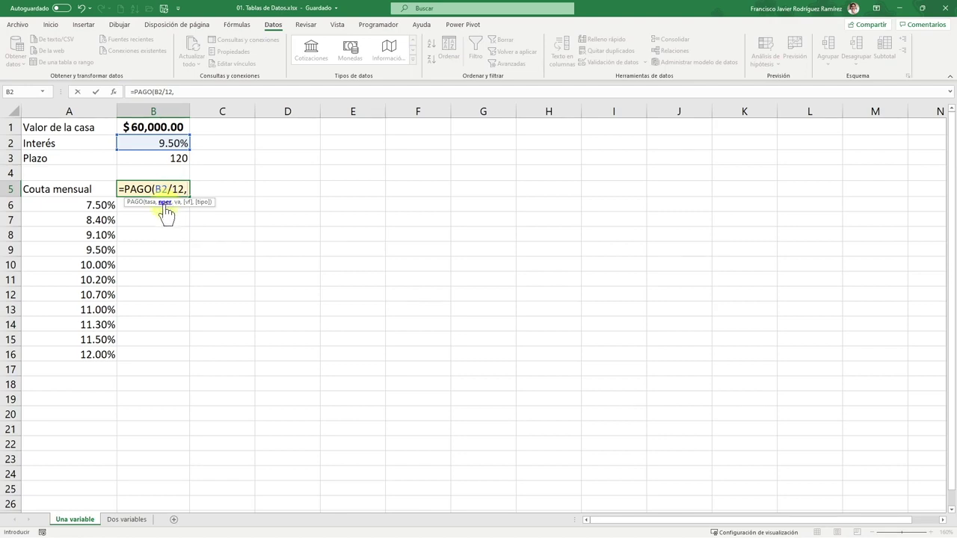
click(173, 159)
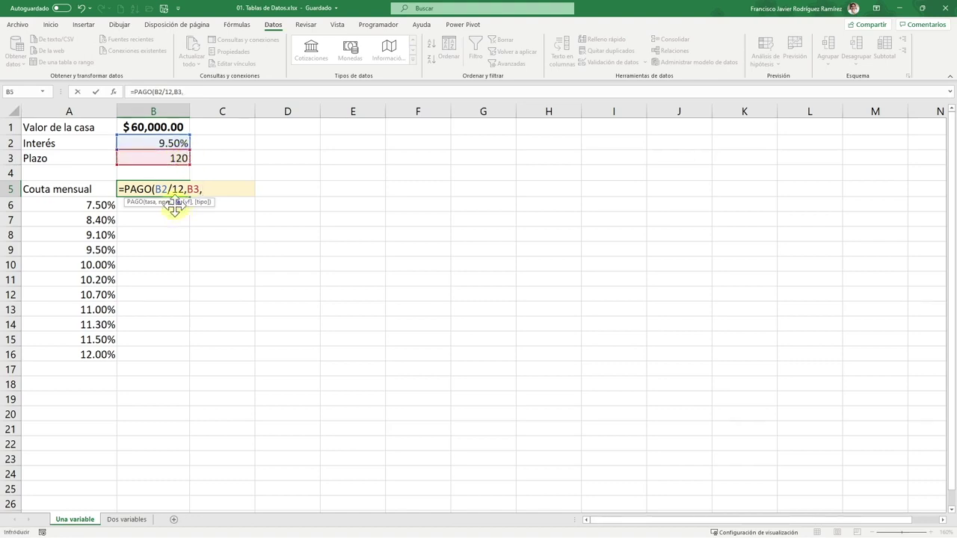
click(163, 128)
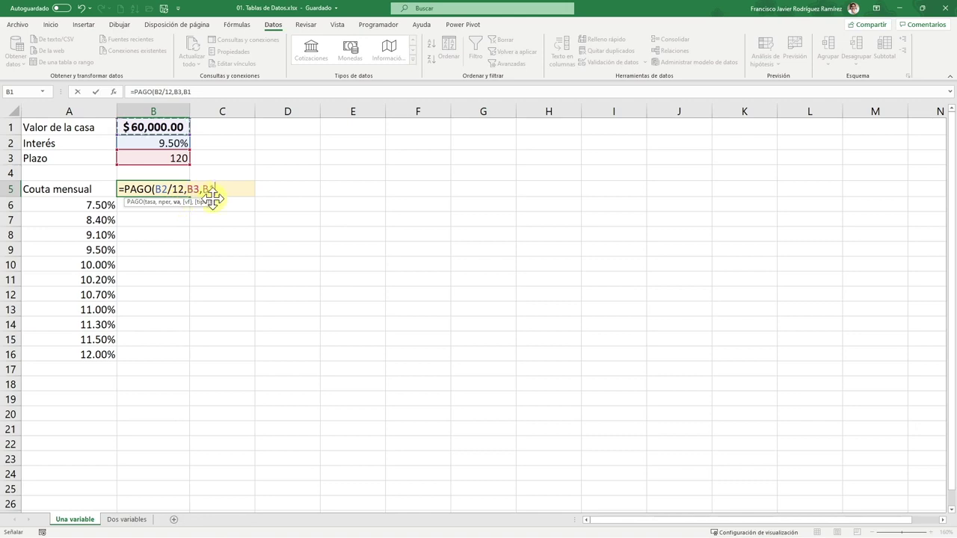
text())
key(Return)
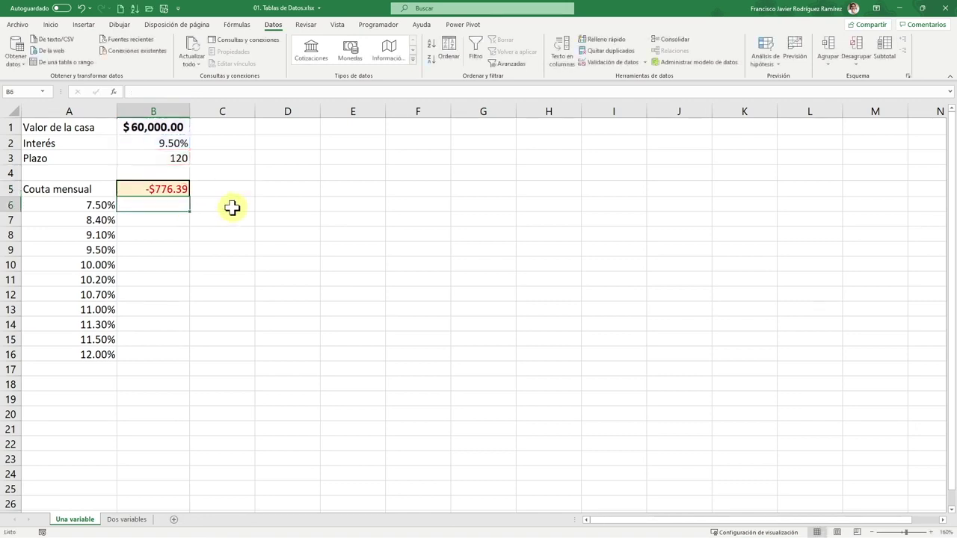
Review the monthly payment row, the alternative rates below it and the interest cell B2 that the payment formula uses
click(241, 250)
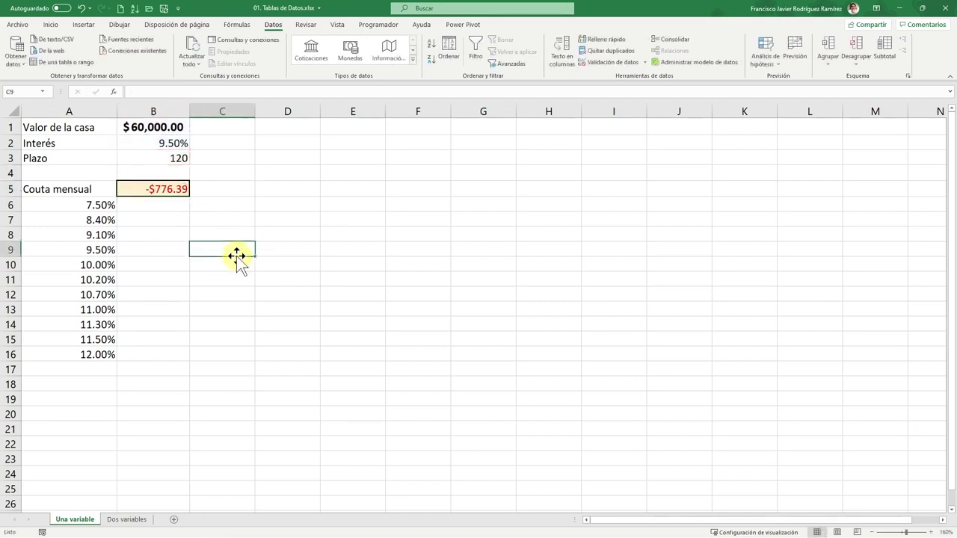
click(70, 190)
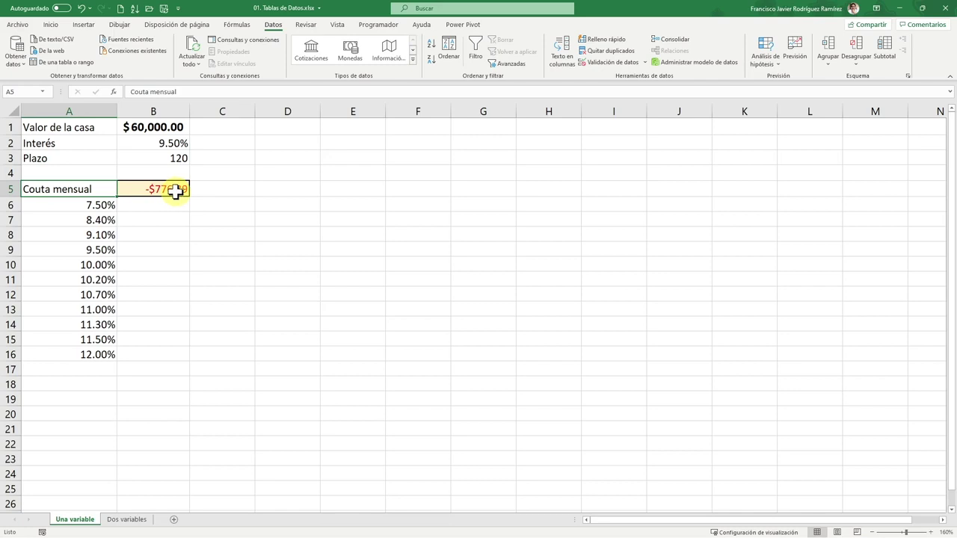
click(160, 203)
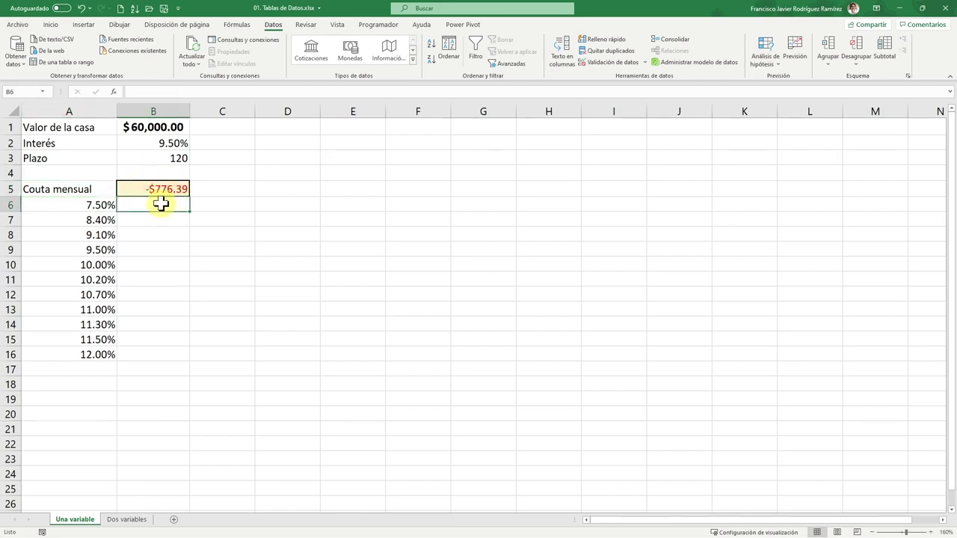
click(97, 207)
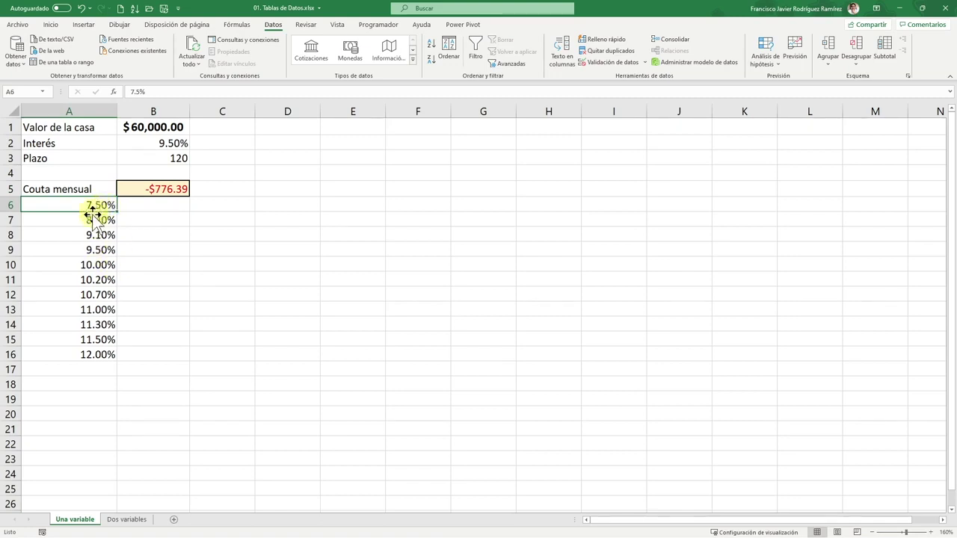
click(96, 265)
click(92, 354)
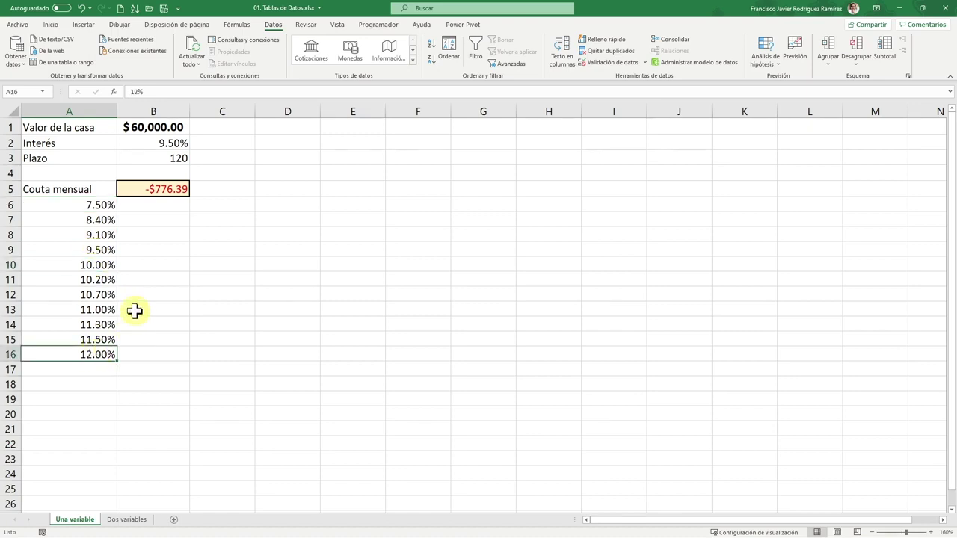
click(163, 191)
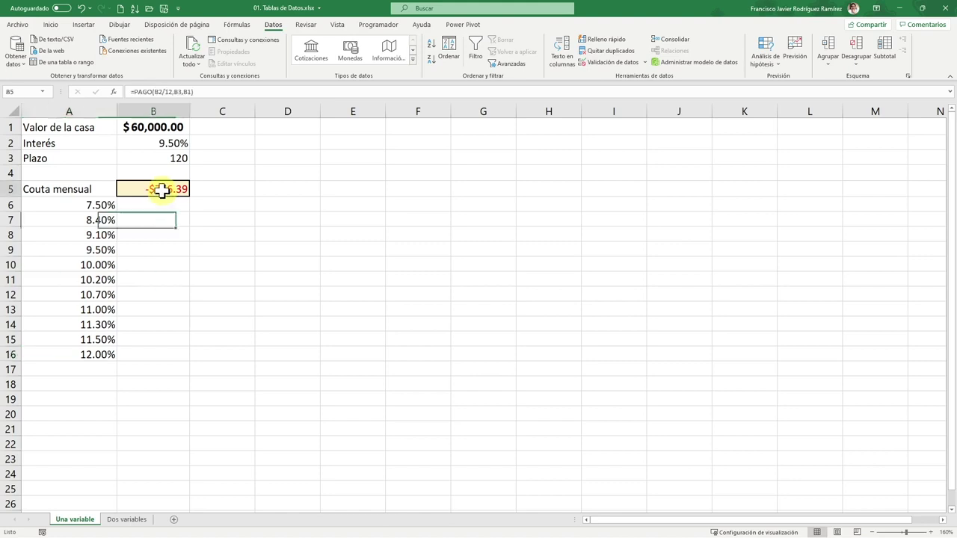
click(165, 143)
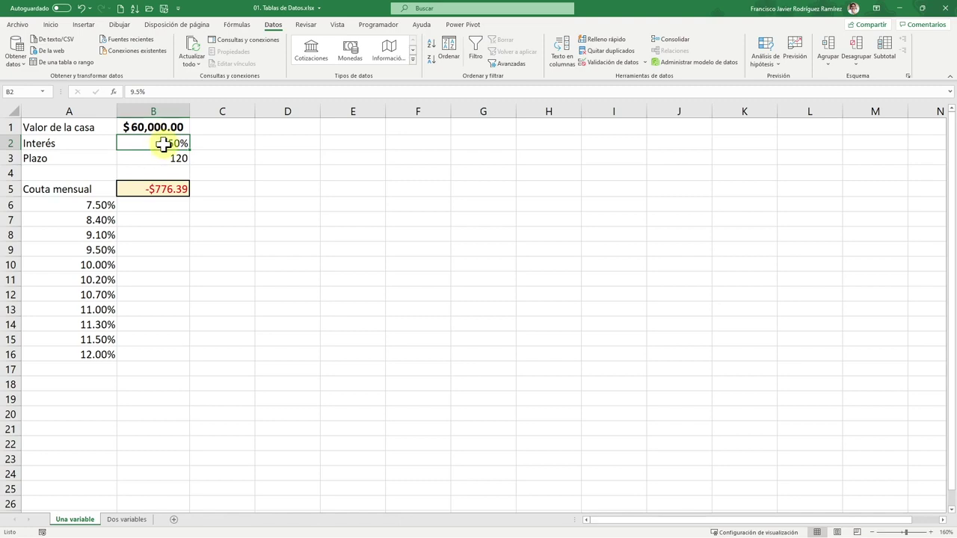
Create a one-variable data table over A5:B16 with B2 as the column input cell and no row input cell
click(70, 186)
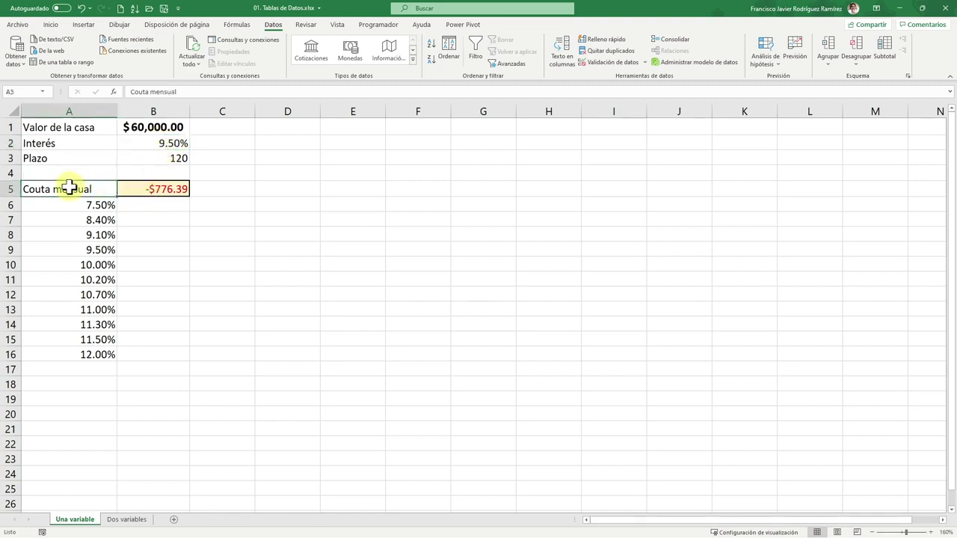
key(ctrl+shift+Right)
key(ctrl+shift+Down)
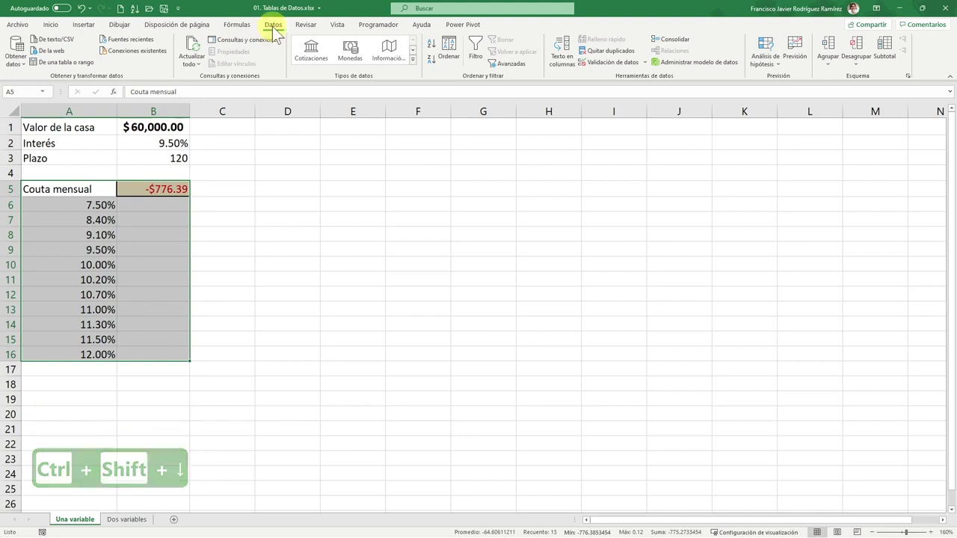
click(777, 68)
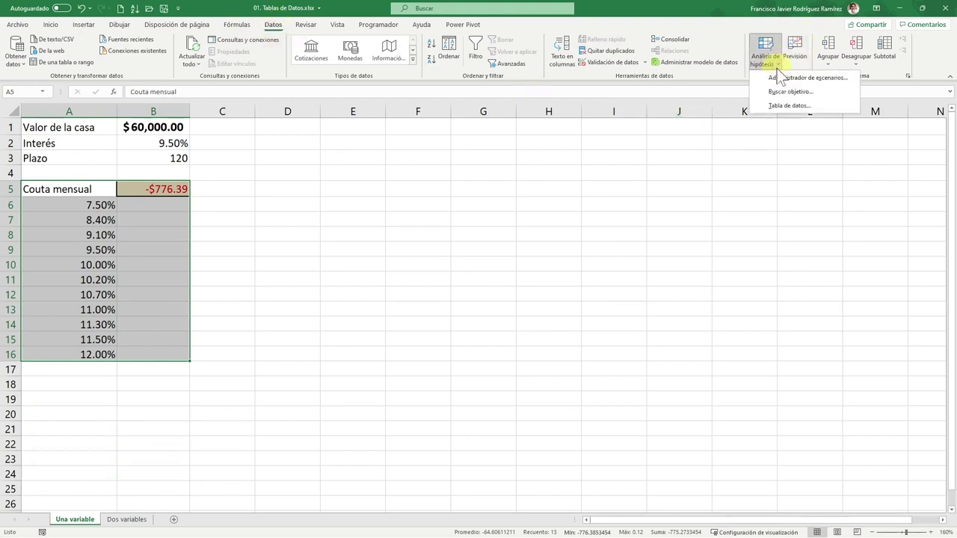
click(789, 106)
drag(354, 188, 327, 204)
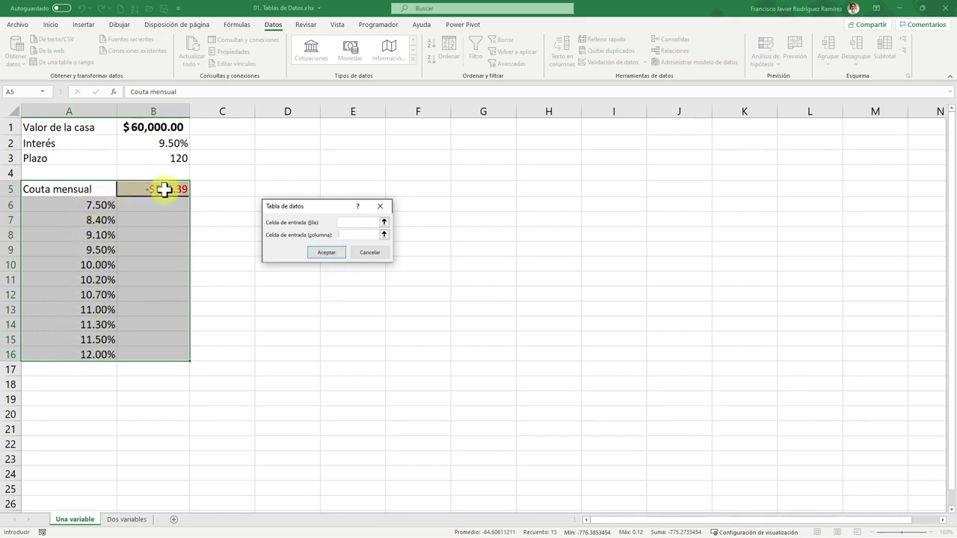
click(161, 142)
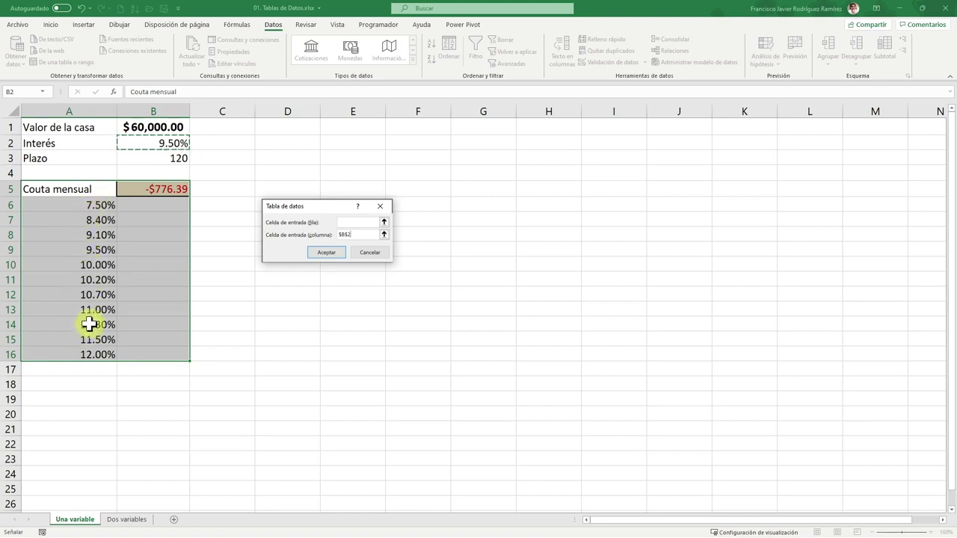
click(335, 254)
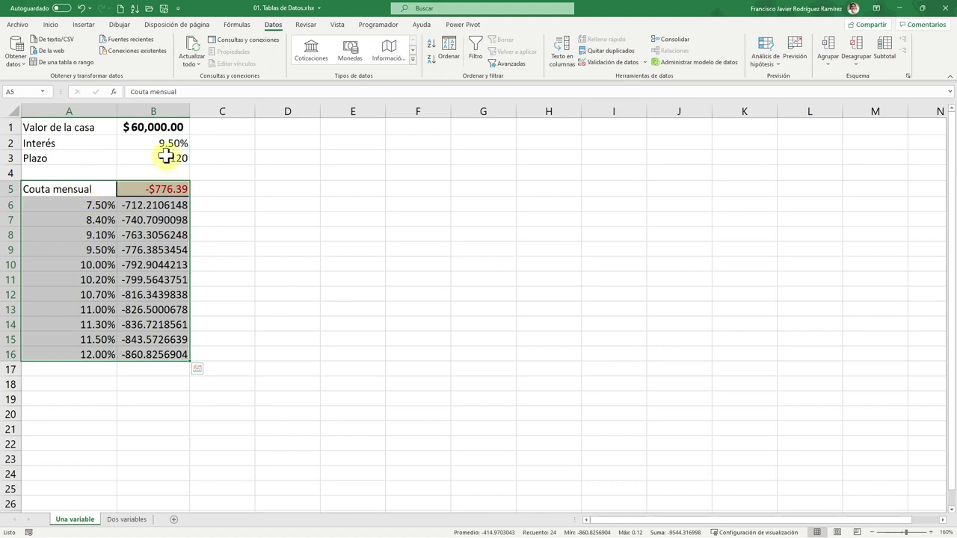
Compare the data table's payments for the 9.50% and 7.50% rates with the base interest in B2
click(172, 145)
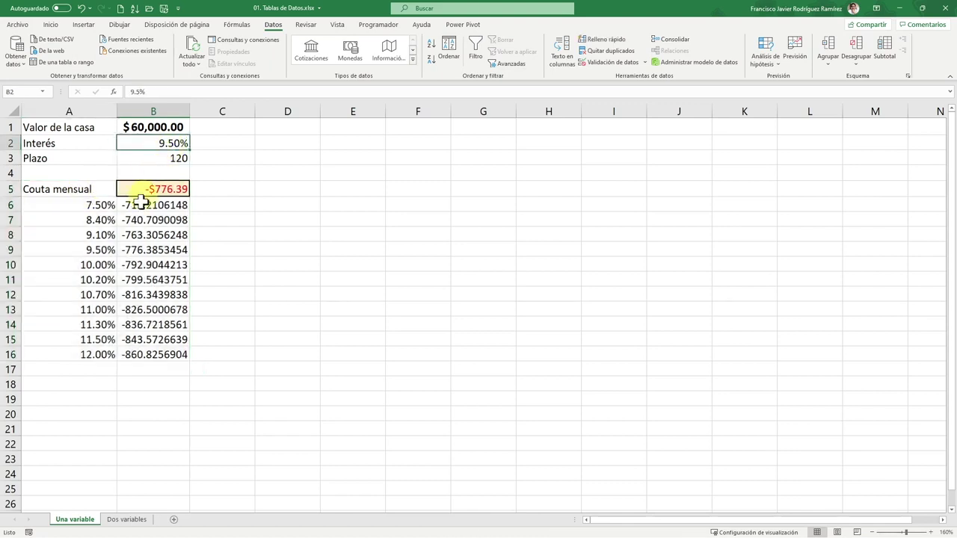
click(89, 252)
click(136, 247)
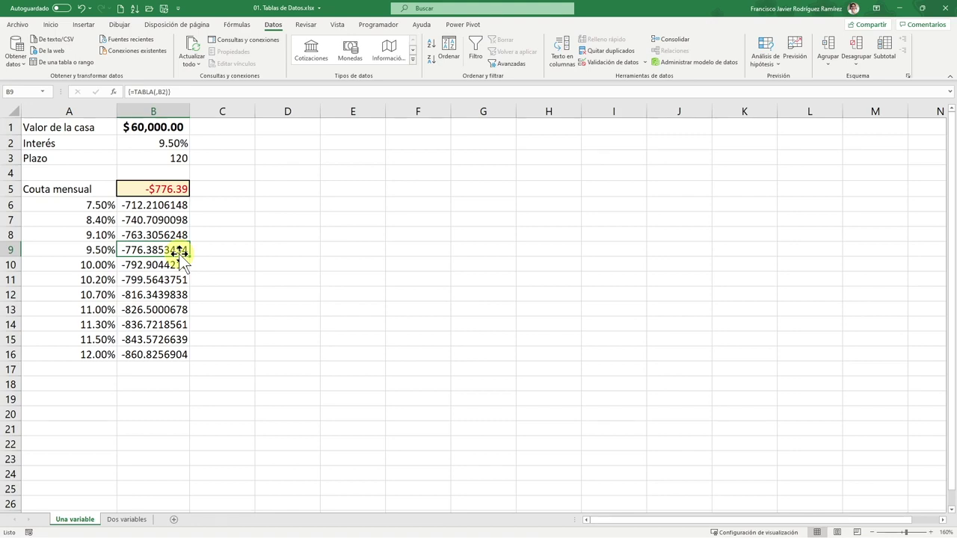
click(100, 252)
click(142, 251)
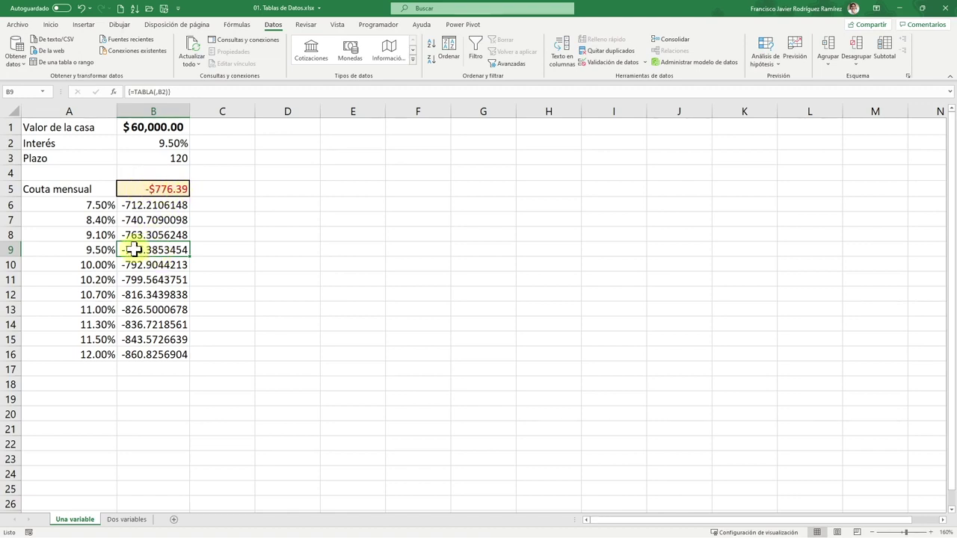
click(92, 251)
shift+click(120, 253)
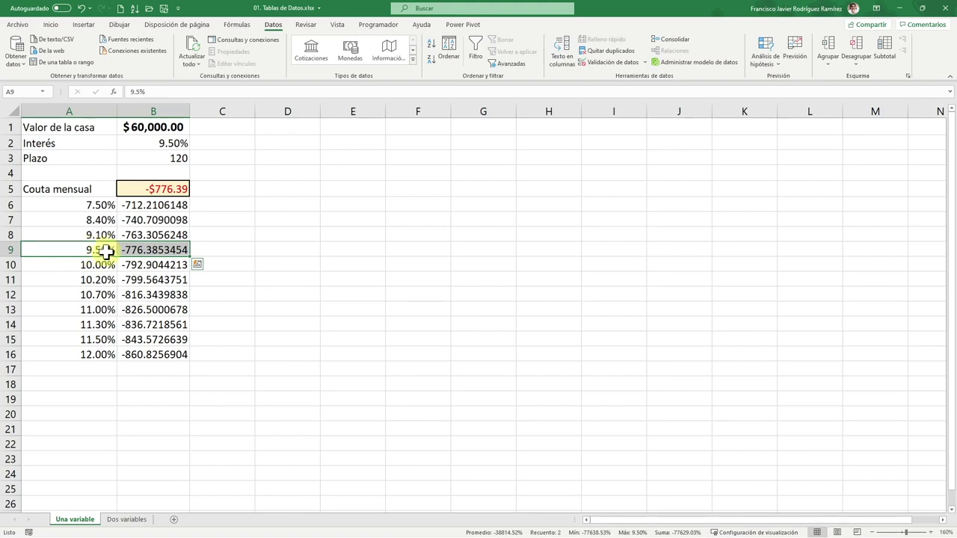
click(95, 205)
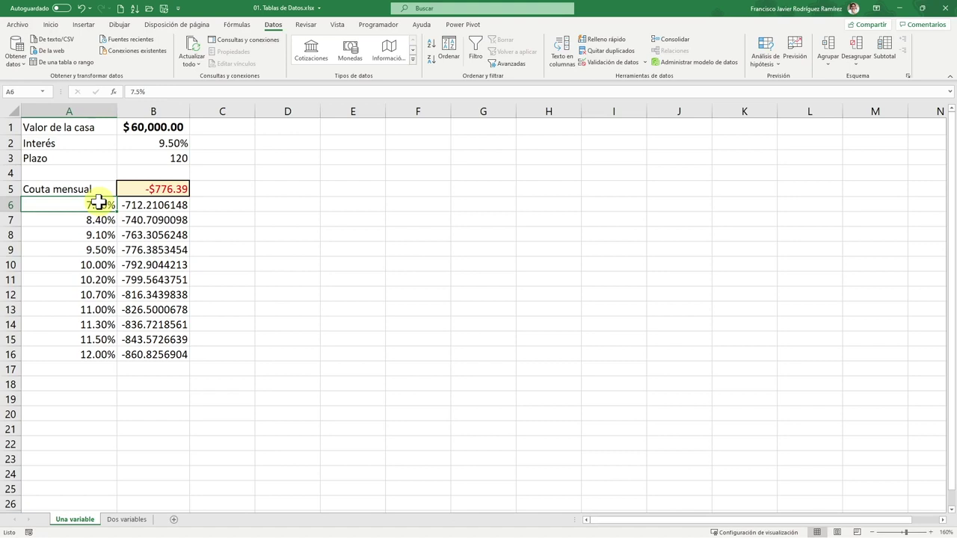
click(135, 207)
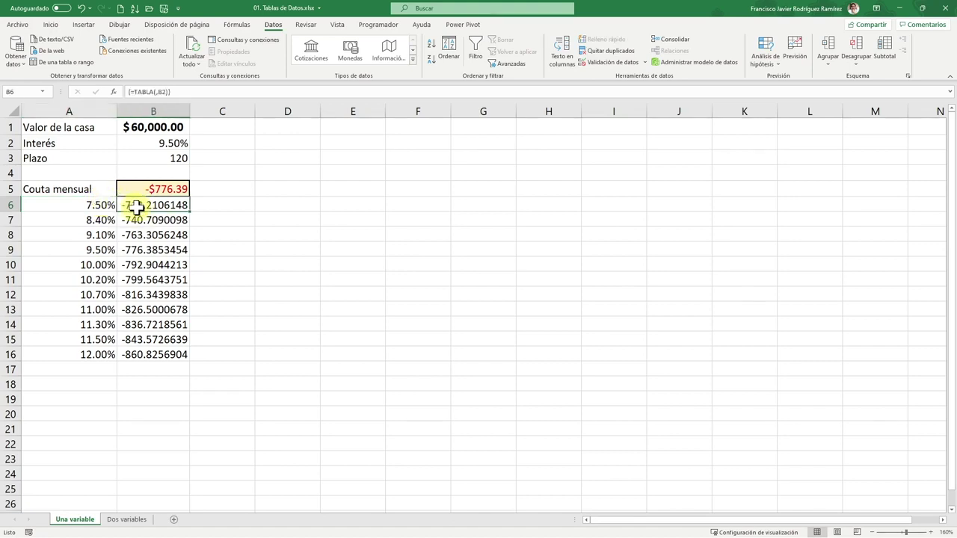
Examine the data table's payments for the 10.00%, 12.00% and 8.40% rates against the fixed term (Plazo) in B3
click(173, 158)
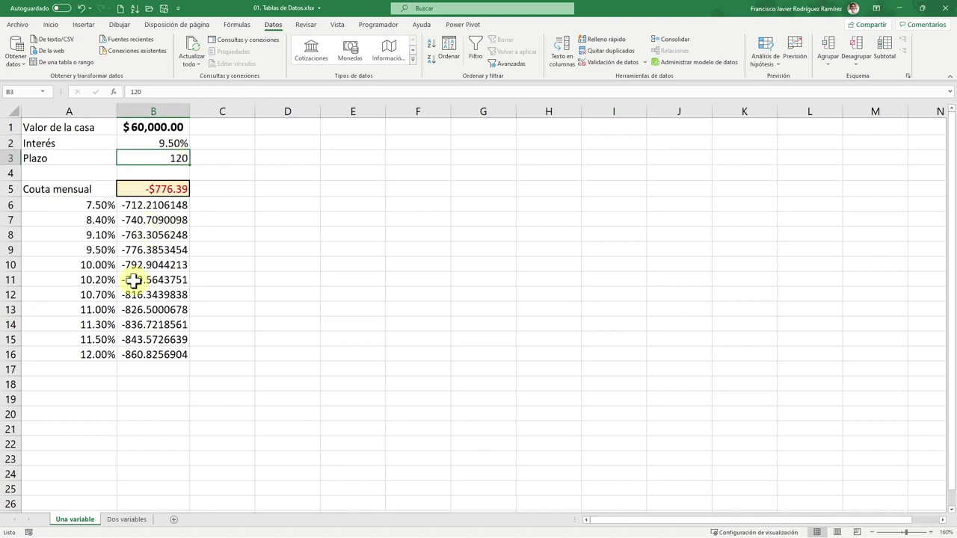
click(97, 263)
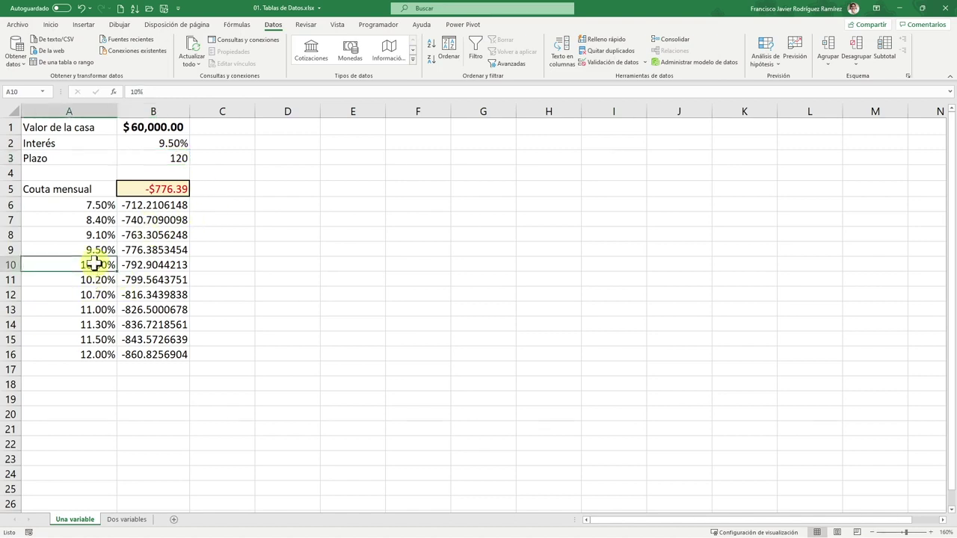
click(142, 265)
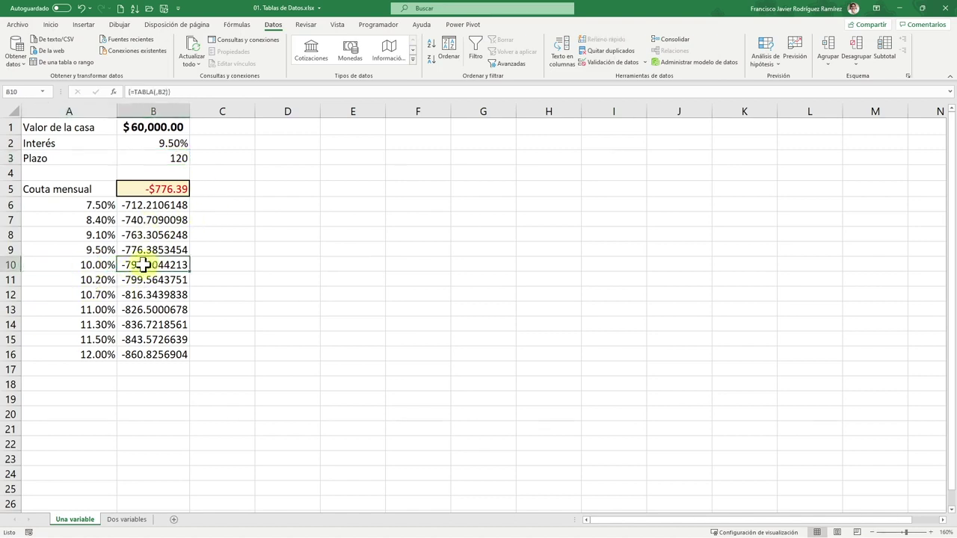
click(90, 357)
click(141, 356)
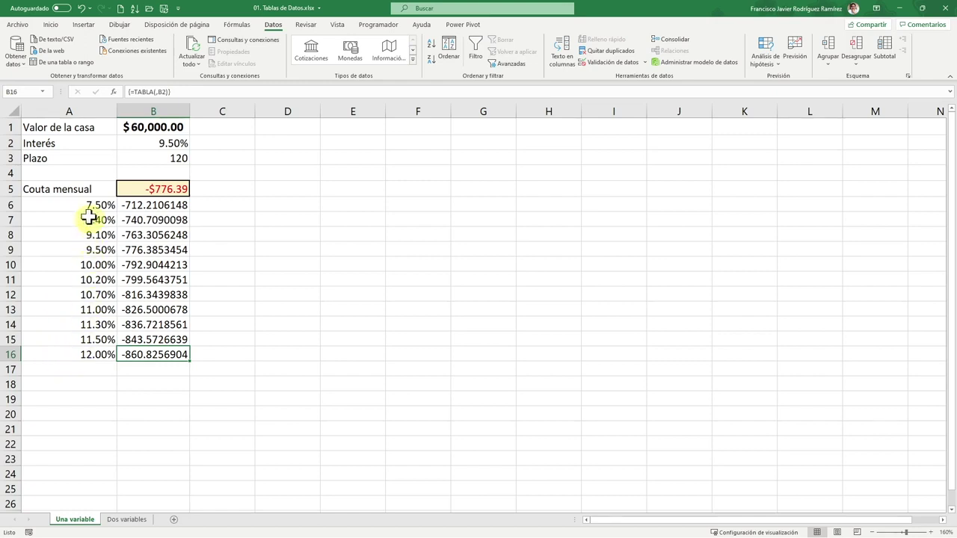
click(153, 220)
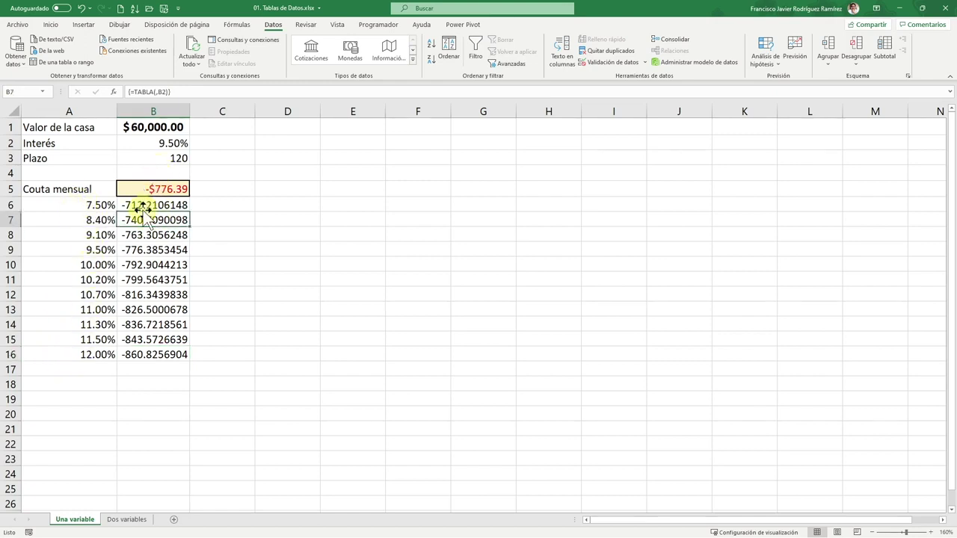
click(163, 158)
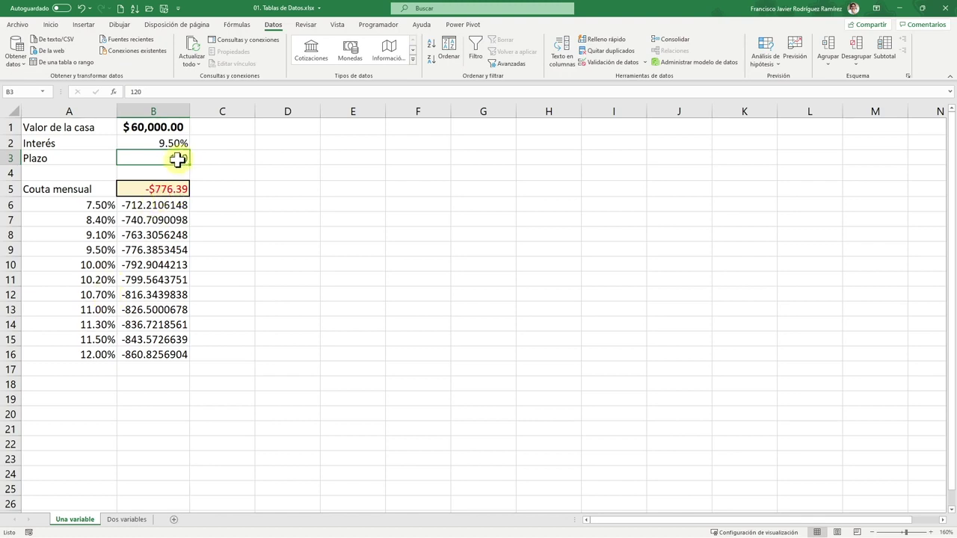
click(53, 154)
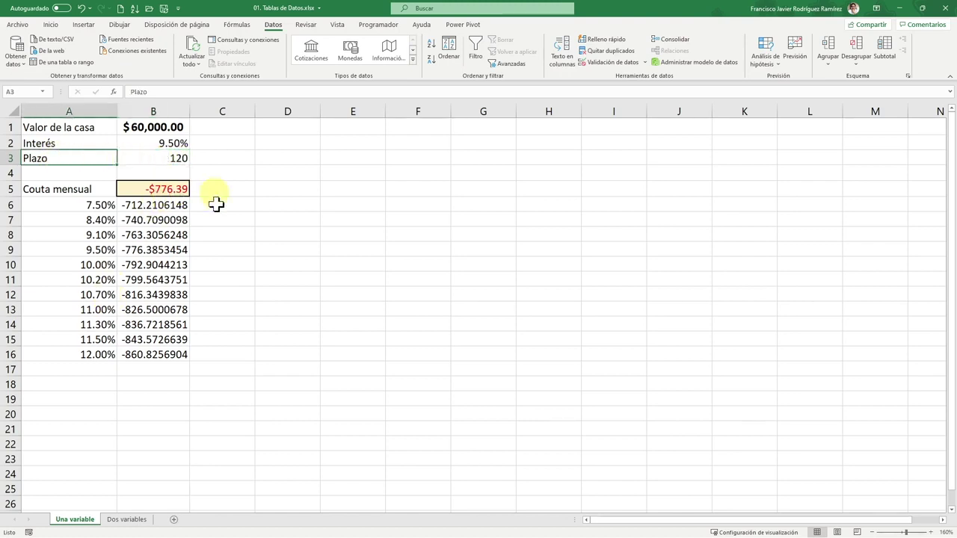
On the Dos variables sheet, calculate the monthly payment in B5 with the formula =PAGO(B2/12,B3,B1)
click(126, 523)
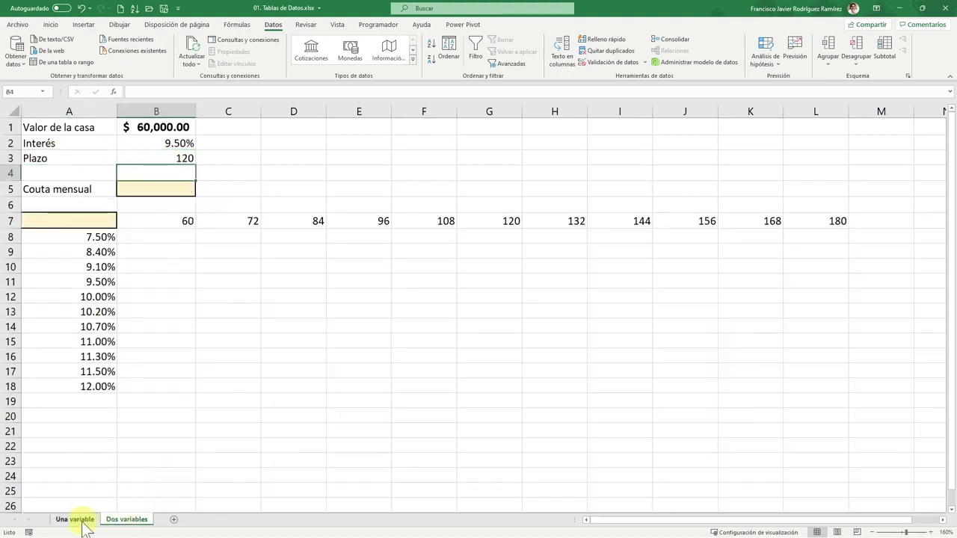
click(146, 196)
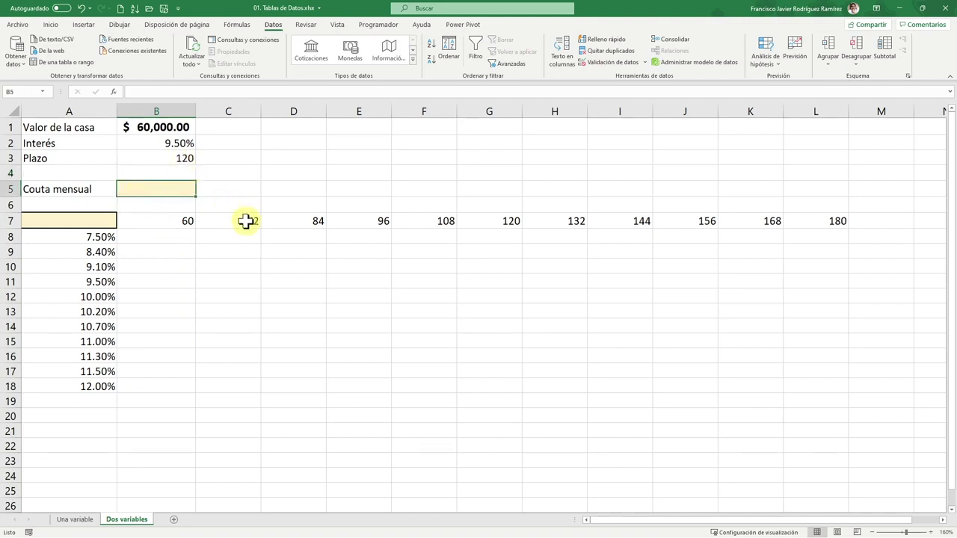
text(=pago)
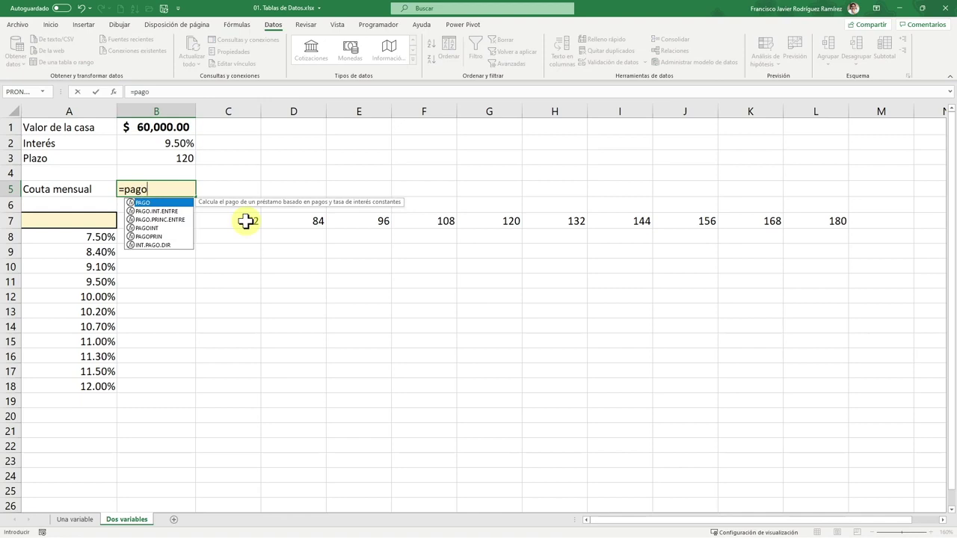
key(Tab)
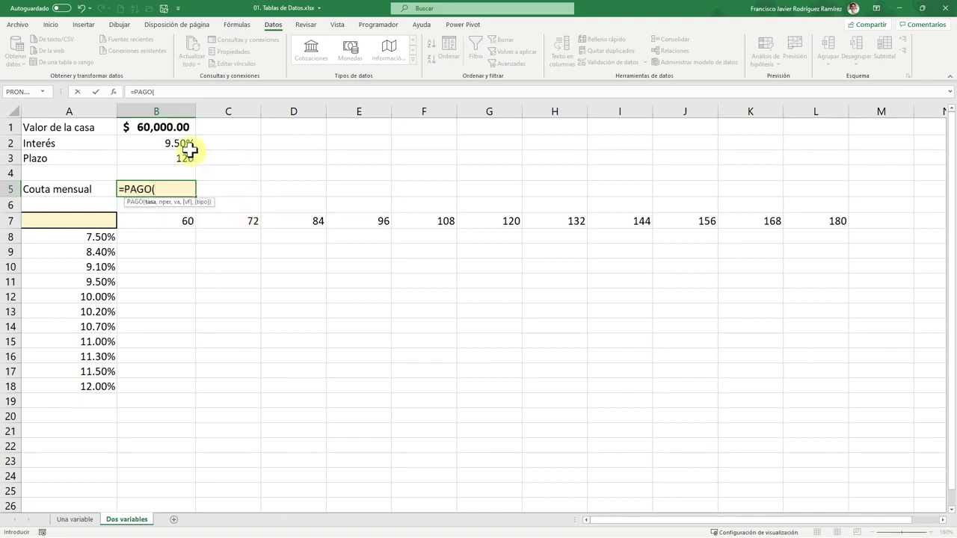
click(185, 145)
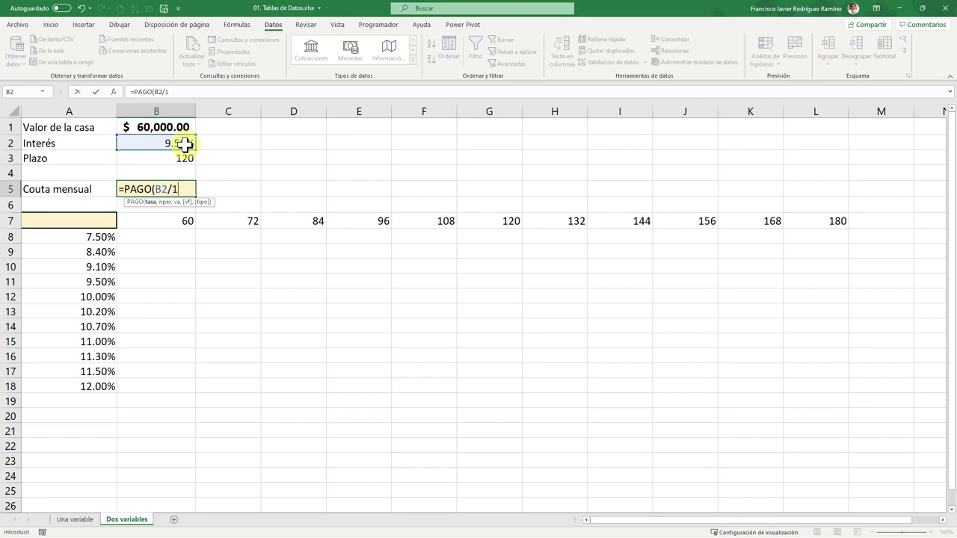
text(/12,)
click(166, 159)
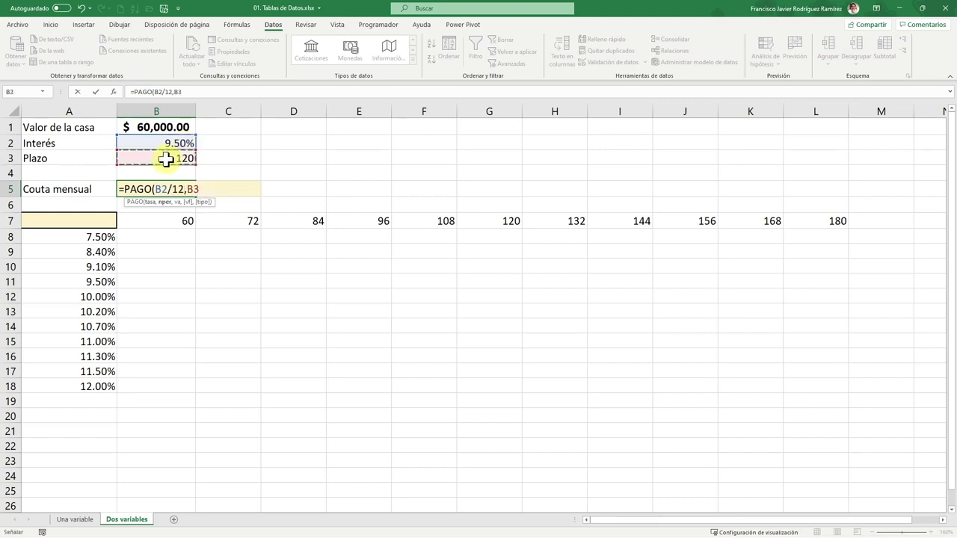
text(,)
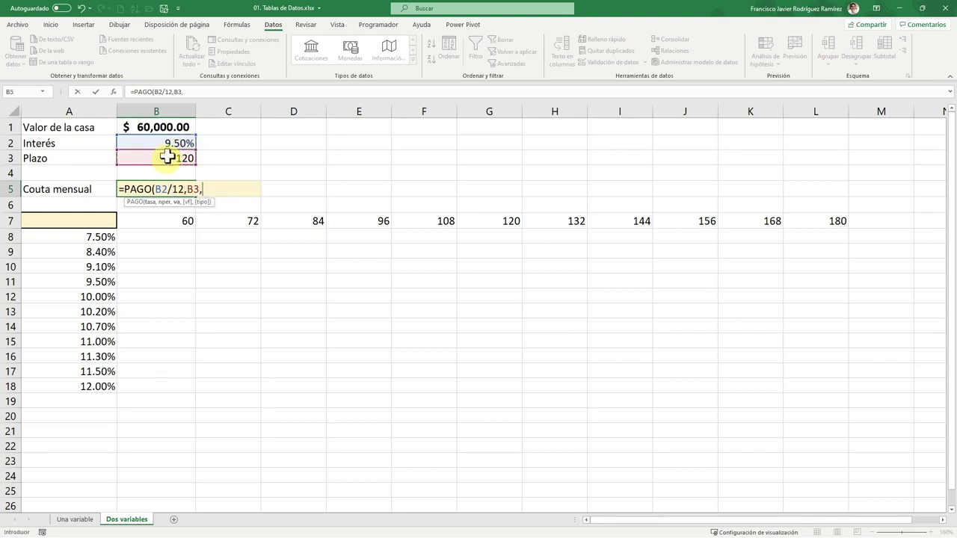
click(172, 128)
key(Return)
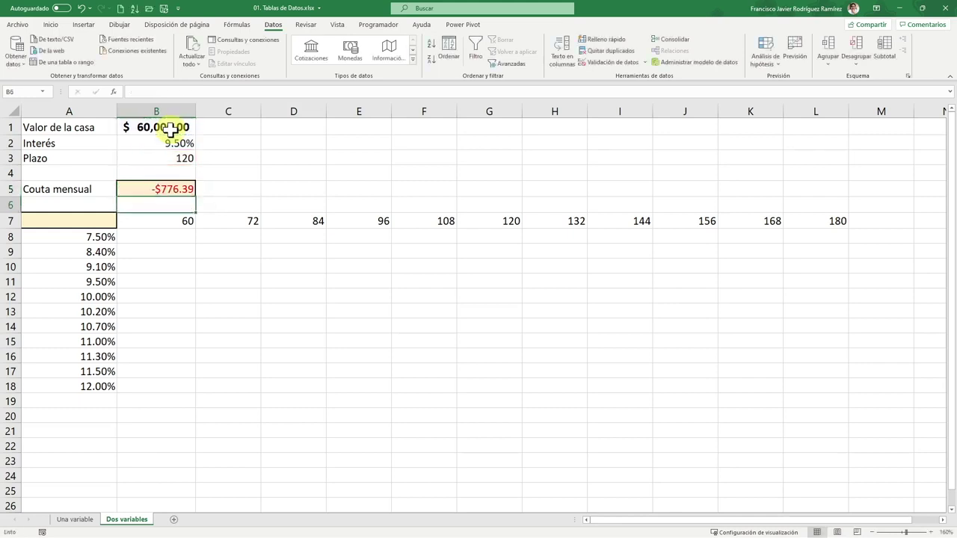
Enter the same payment formula, =PAGO(B2/12,B3,B1), in corner cell A7 where the rates column meets the terms row
click(171, 190)
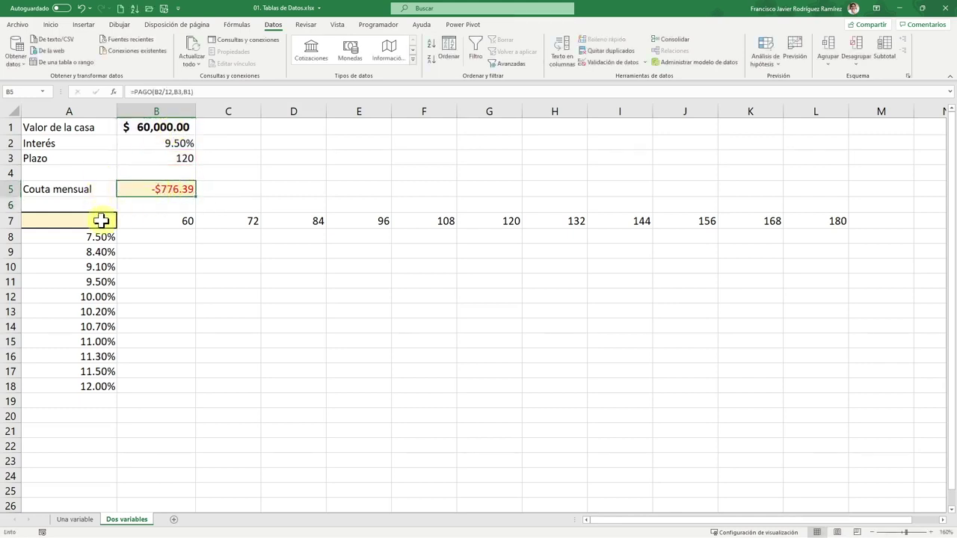
click(102, 221)
text())
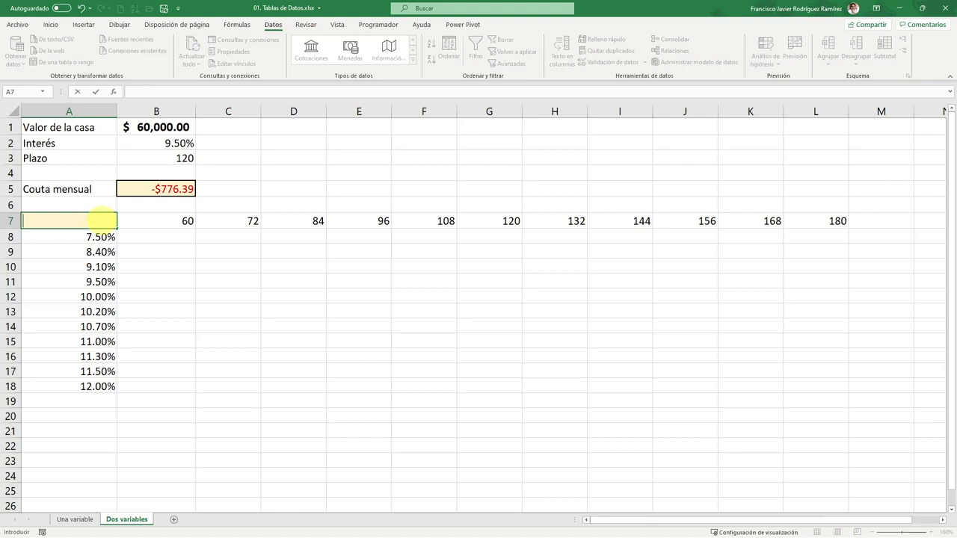
text(pago)
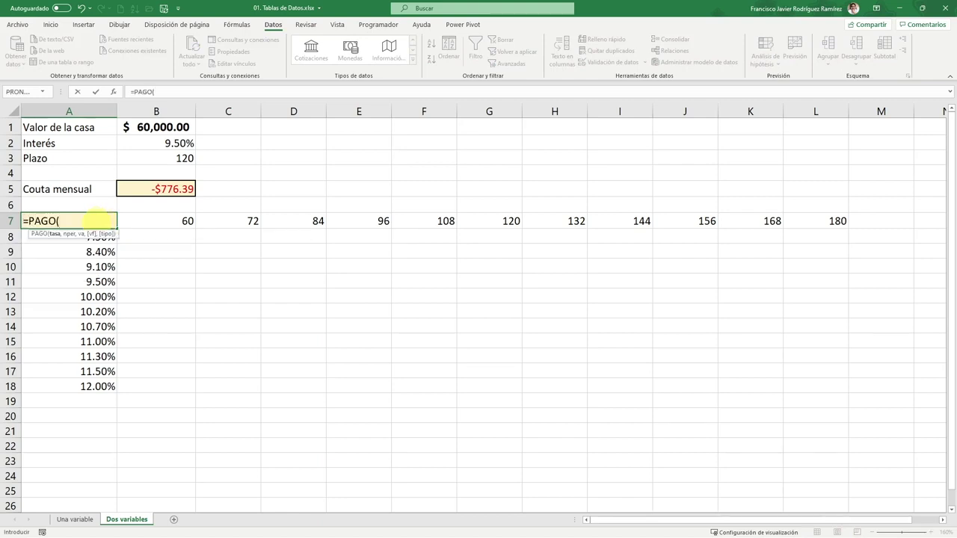
click(172, 143)
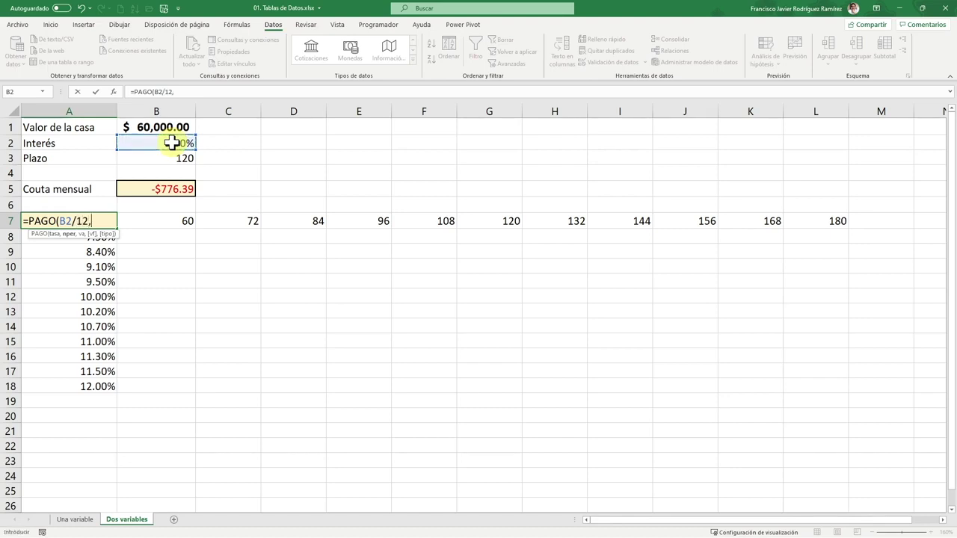
click(179, 160)
text(,)
click(172, 127)
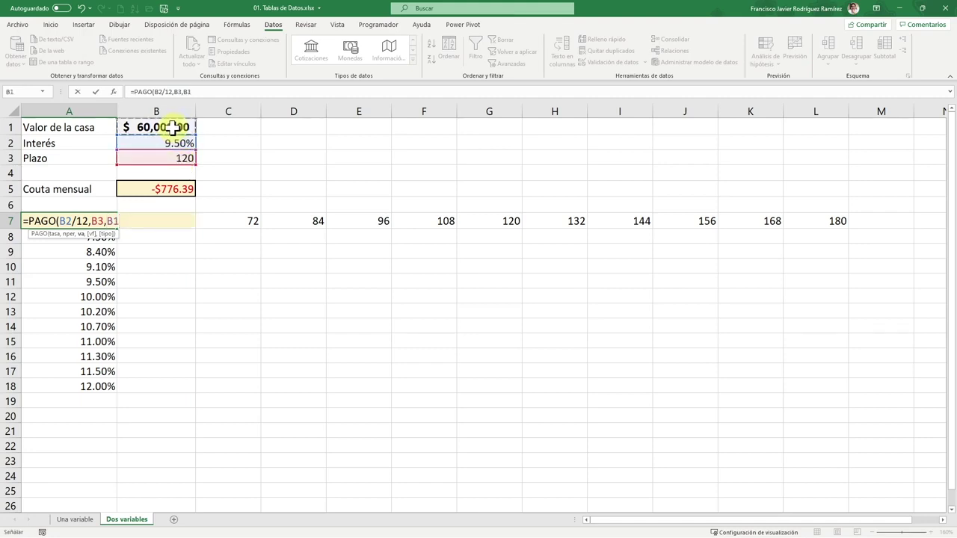
key(Return)
Review the two-variable layout: the formula in A7, the interest rates in A8:A18 and the terms in B7:L7
click(190, 278)
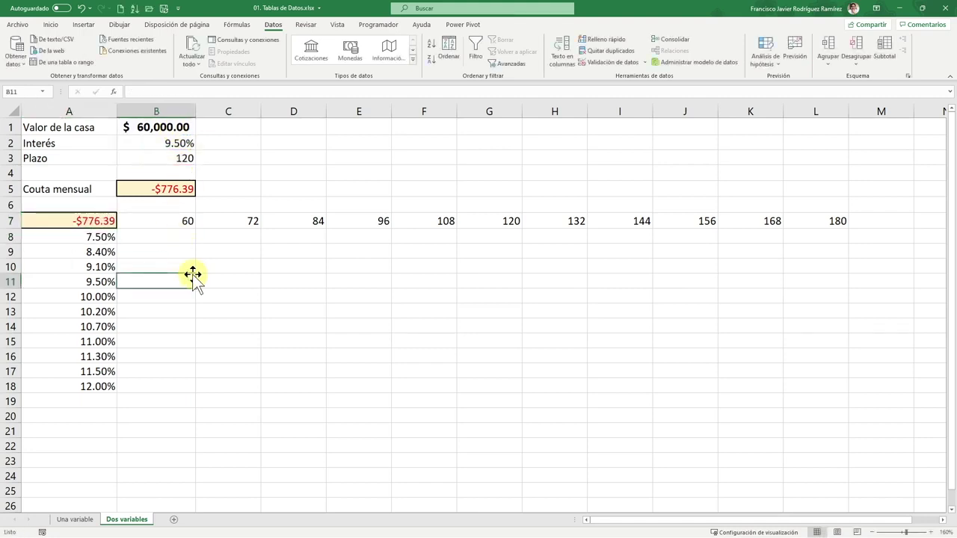
click(143, 221)
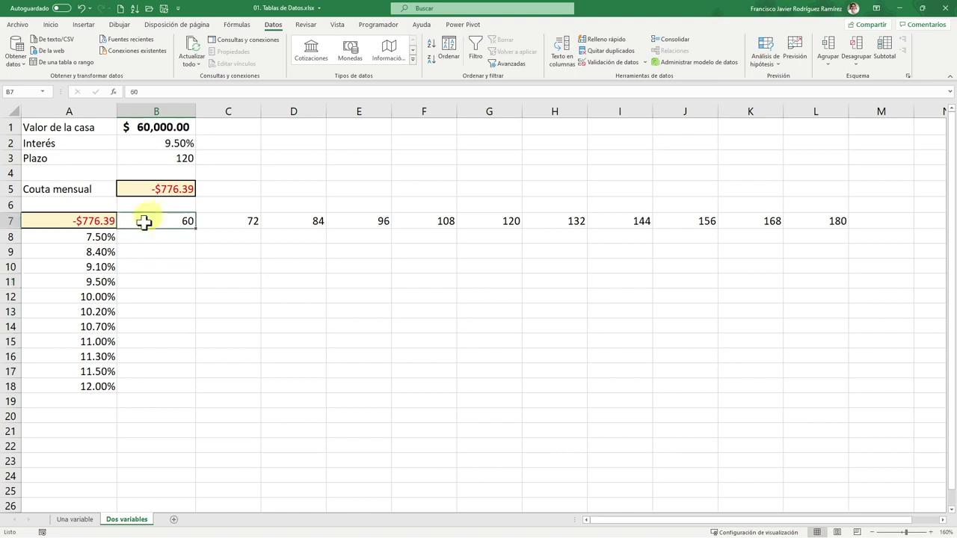
click(85, 221)
drag(86, 238, 77, 384)
click(89, 341)
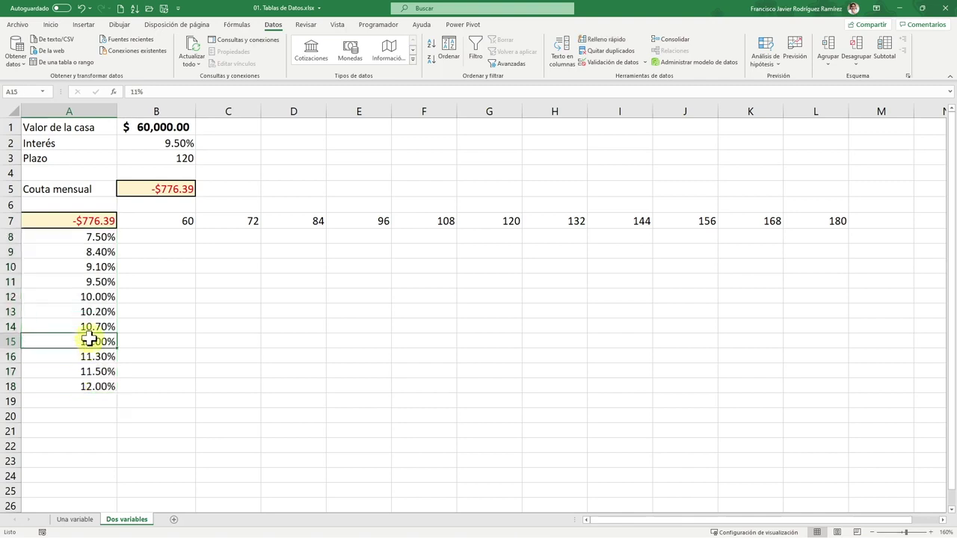
click(81, 237)
click(85, 221)
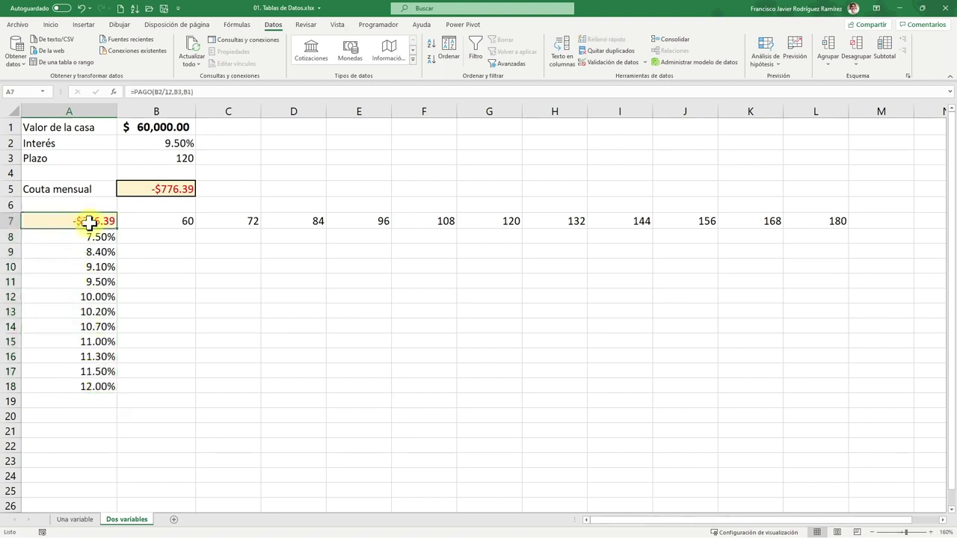
drag(133, 221, 813, 219)
click(423, 308)
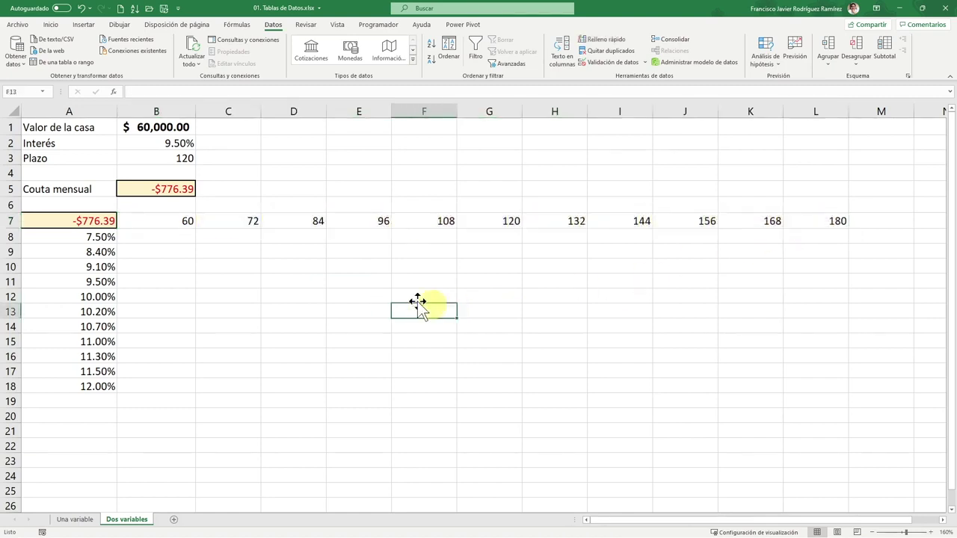
Examine the terms from 60 to 180 months and how each combines with an interest rate, such as 9.50% with 120 at G11
click(173, 220)
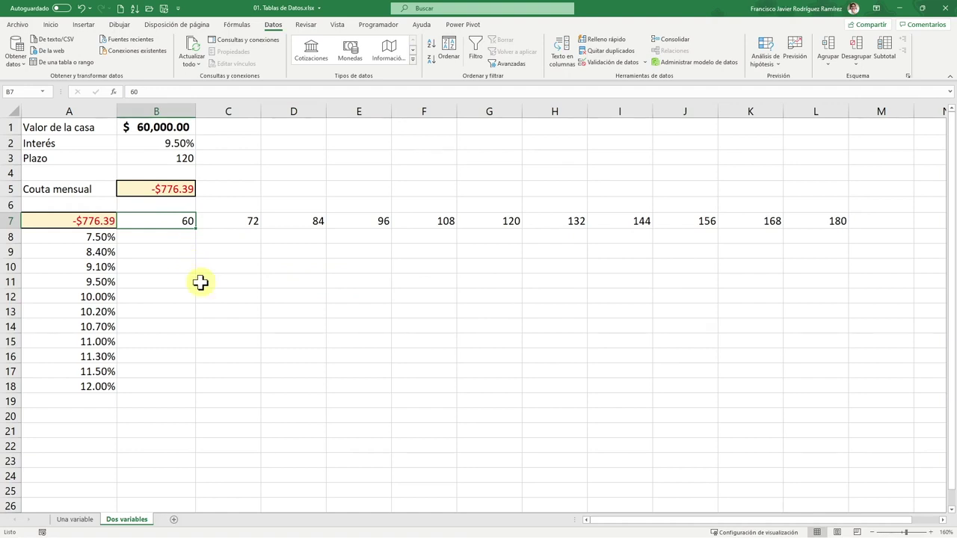
click(835, 213)
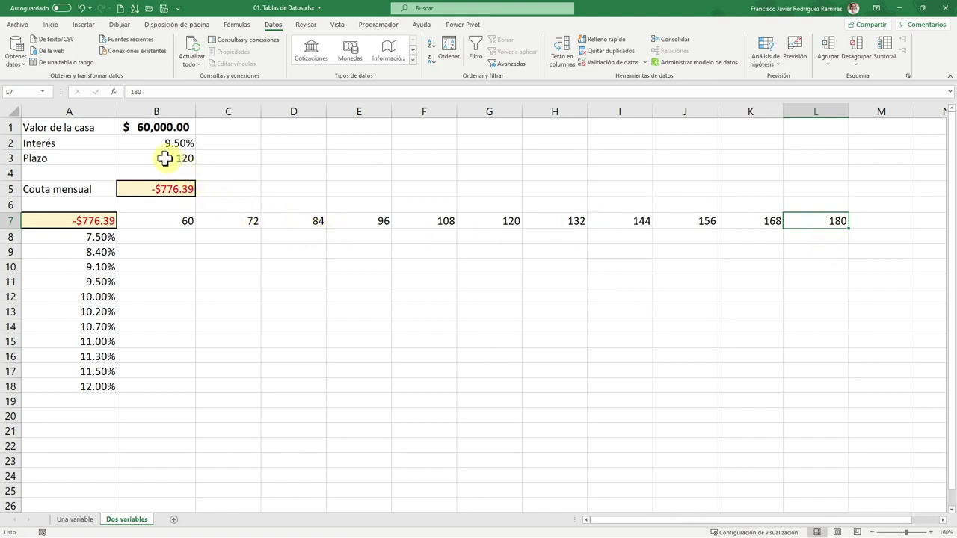
click(178, 224)
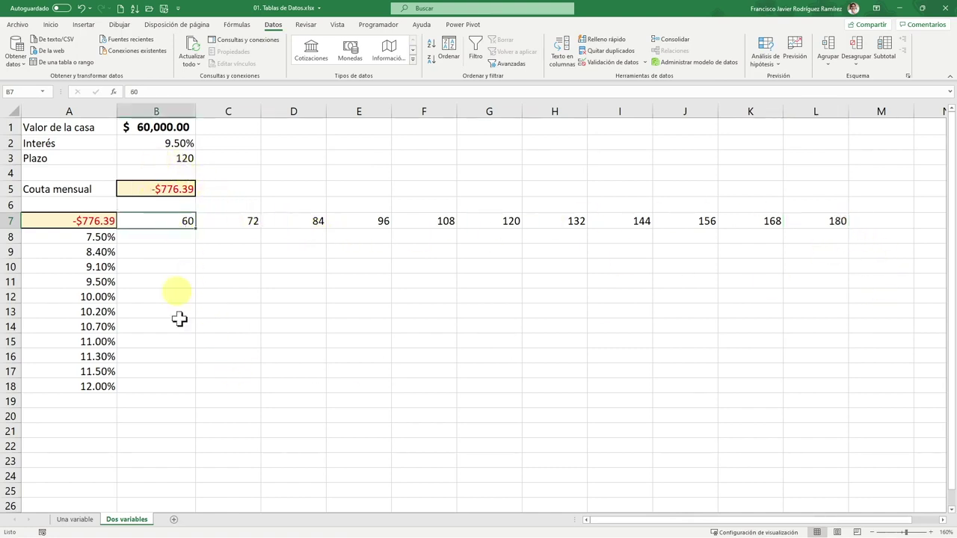
click(92, 357)
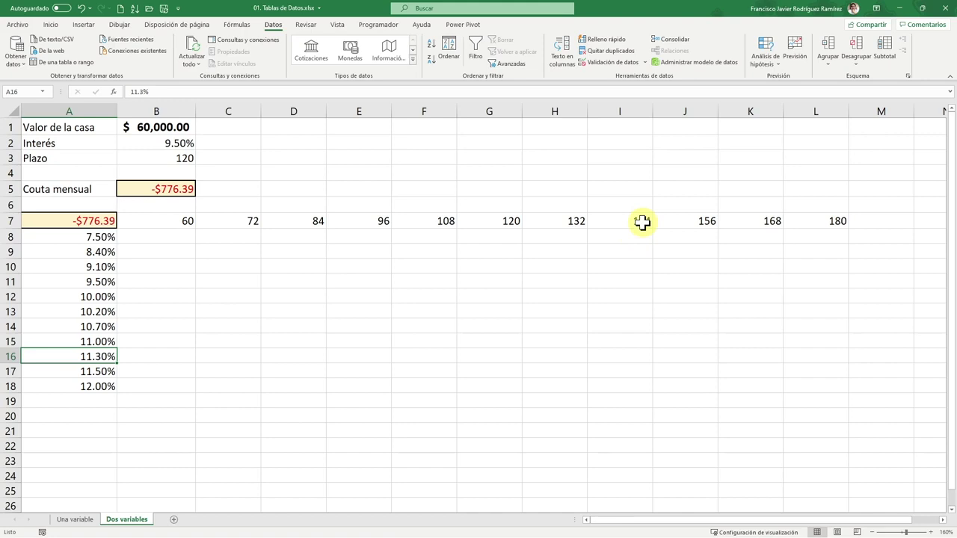
click(508, 221)
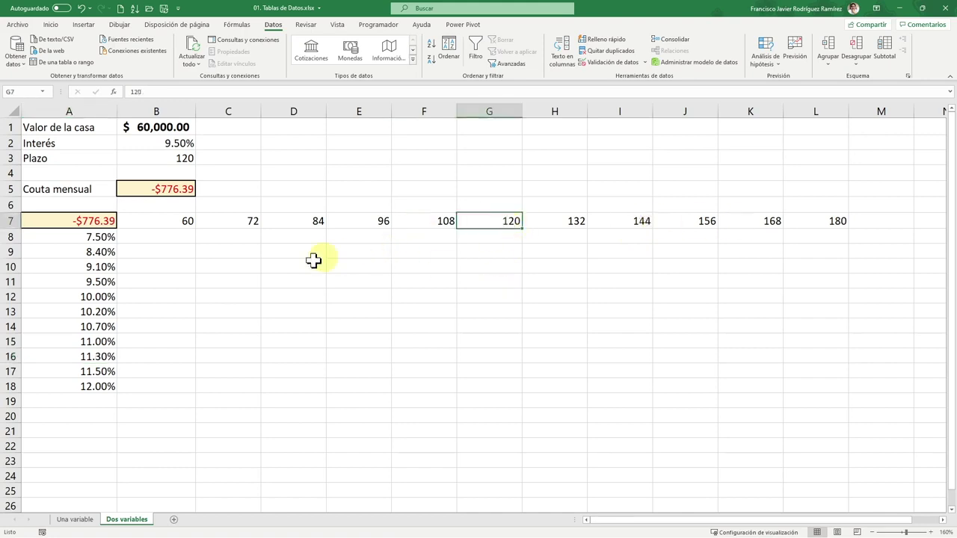
click(491, 279)
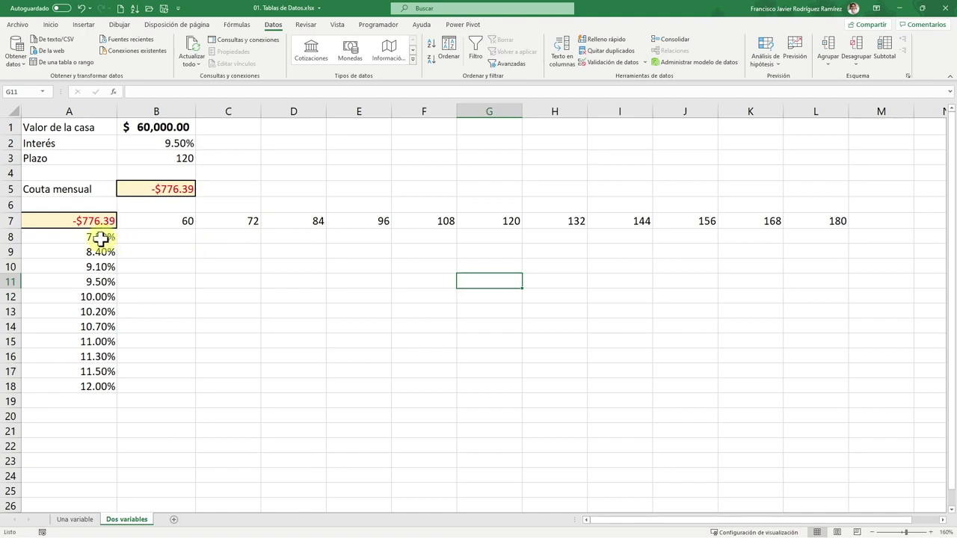
drag(101, 238, 77, 386)
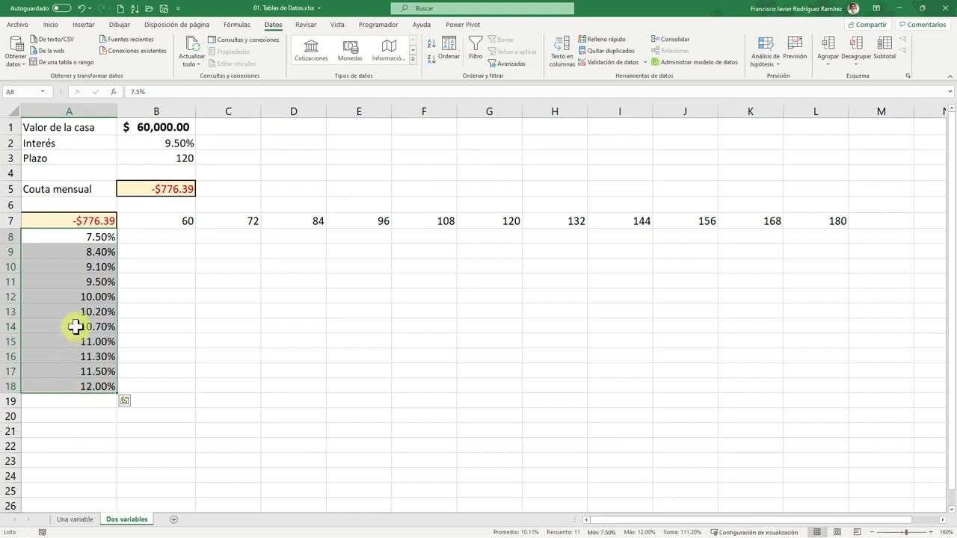
drag(147, 224, 822, 218)
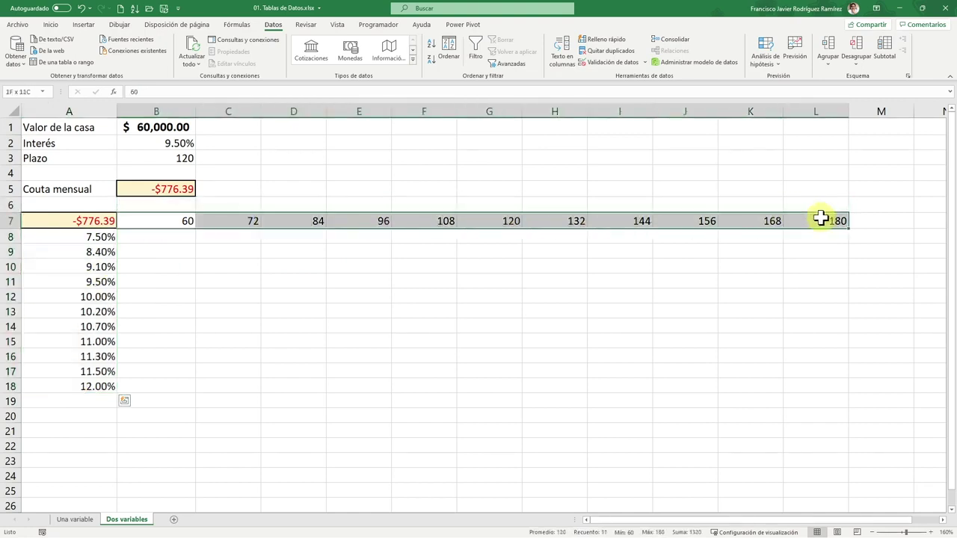
Create a two-variable data table over A7:L18 using B3 as the row input cell and B2 as the column input cell
click(87, 223)
key(ctrl+shift+Right)
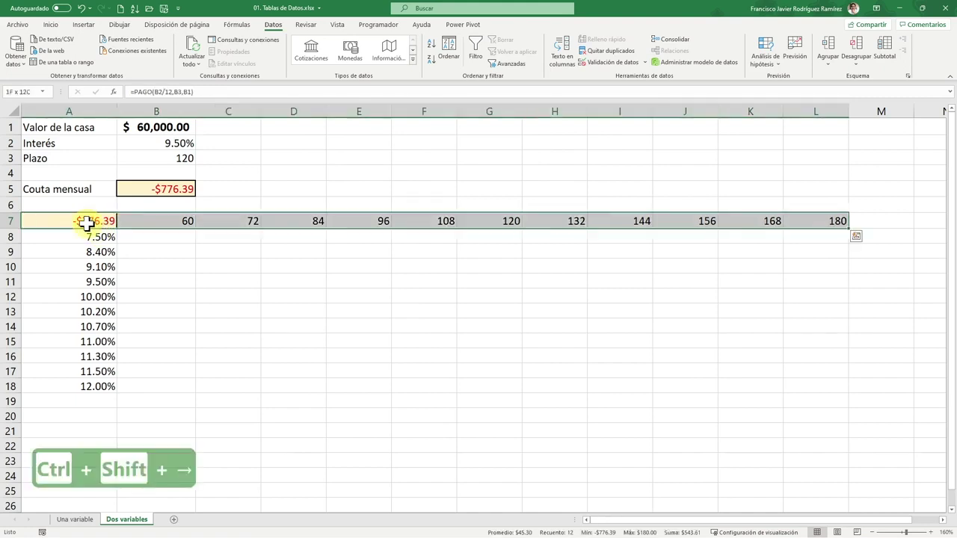
key(ctrl+shift+Down)
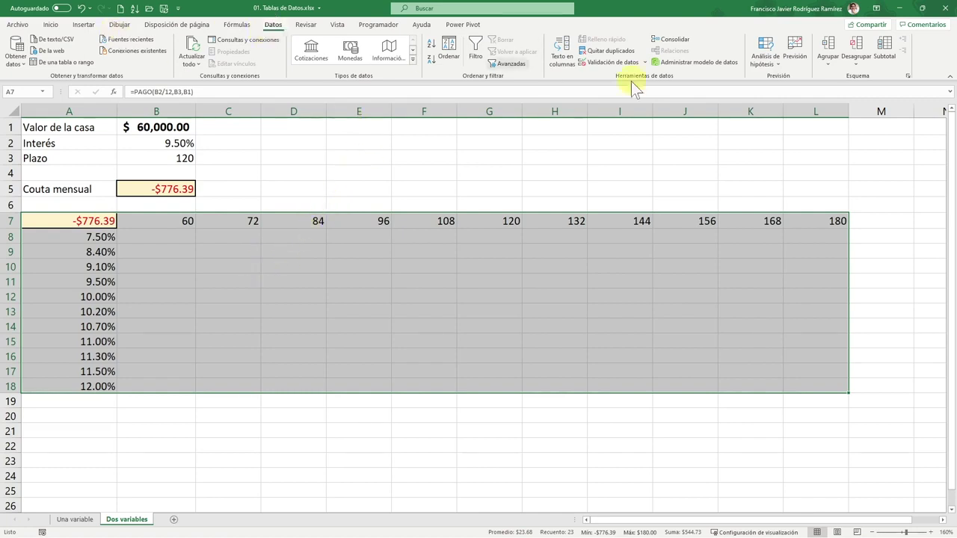
click(759, 63)
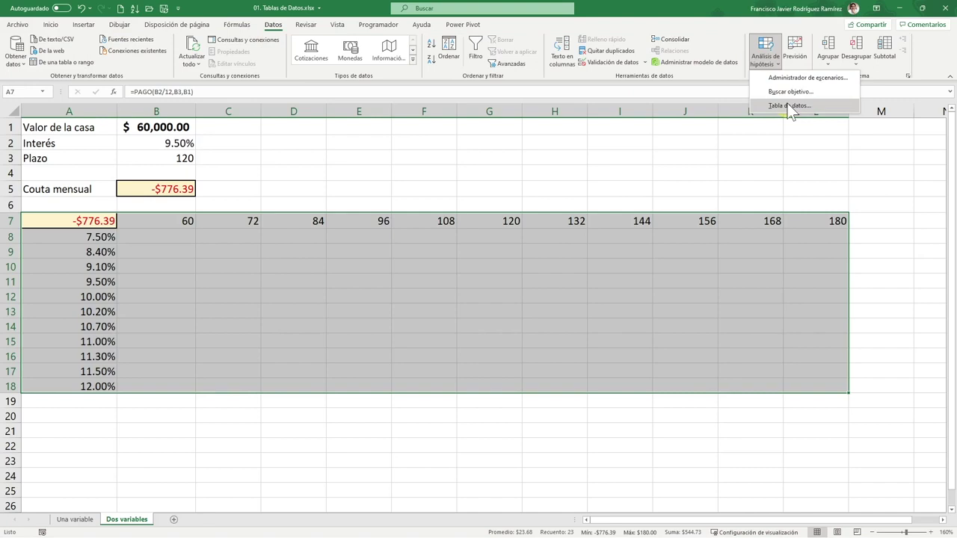
click(790, 105)
drag(248, 150, 254, 145)
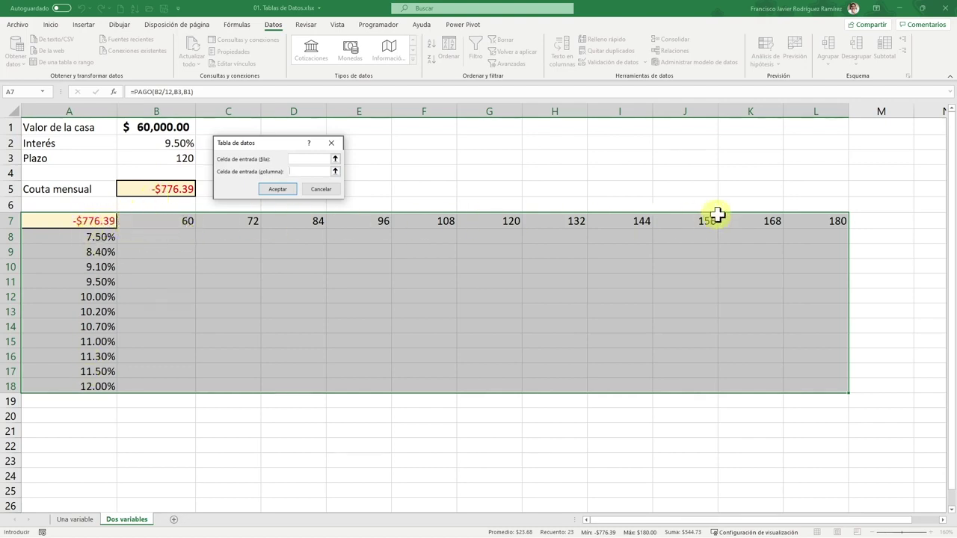
click(171, 144)
click(166, 148)
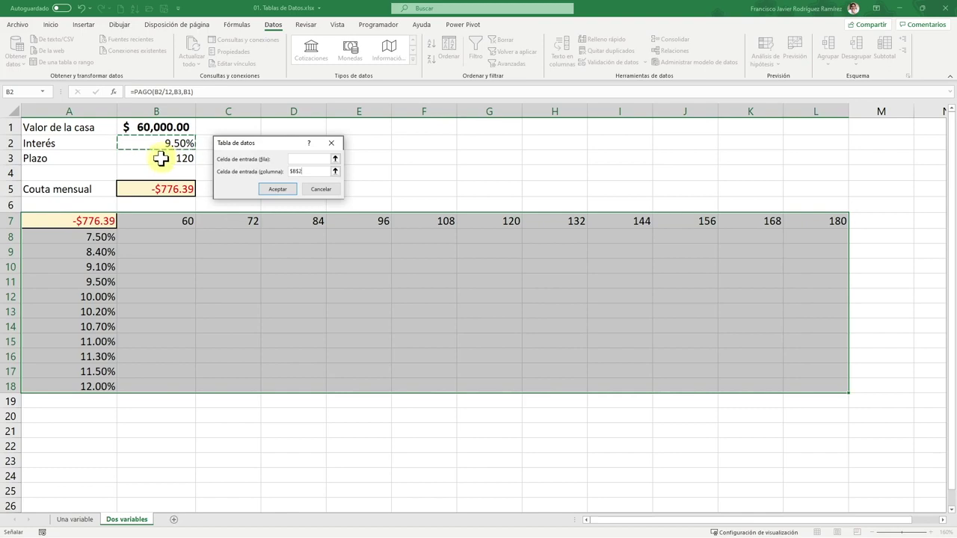
click(305, 158)
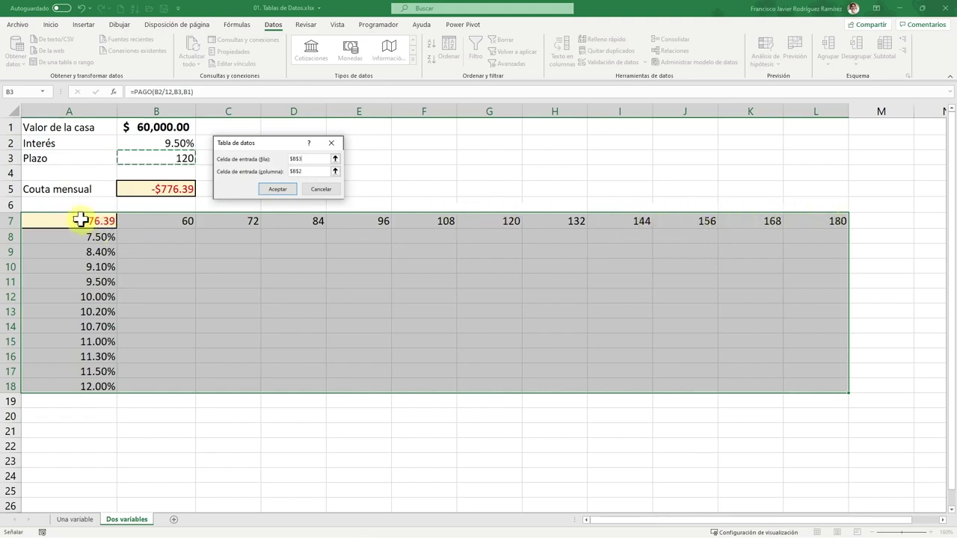
click(273, 188)
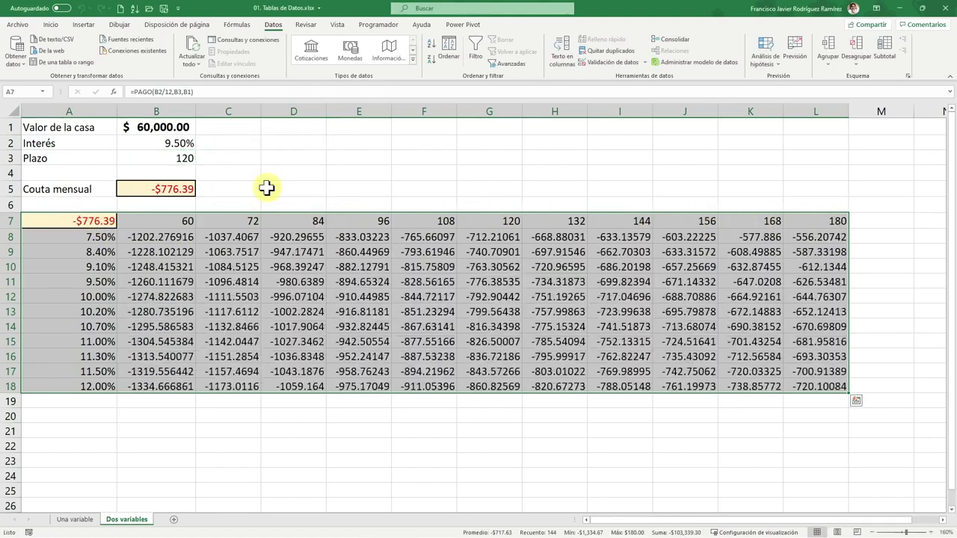
Check the data table result for a 9.50% rate and a 120-month term in G11 against the inputs in B2 and B3
click(352, 174)
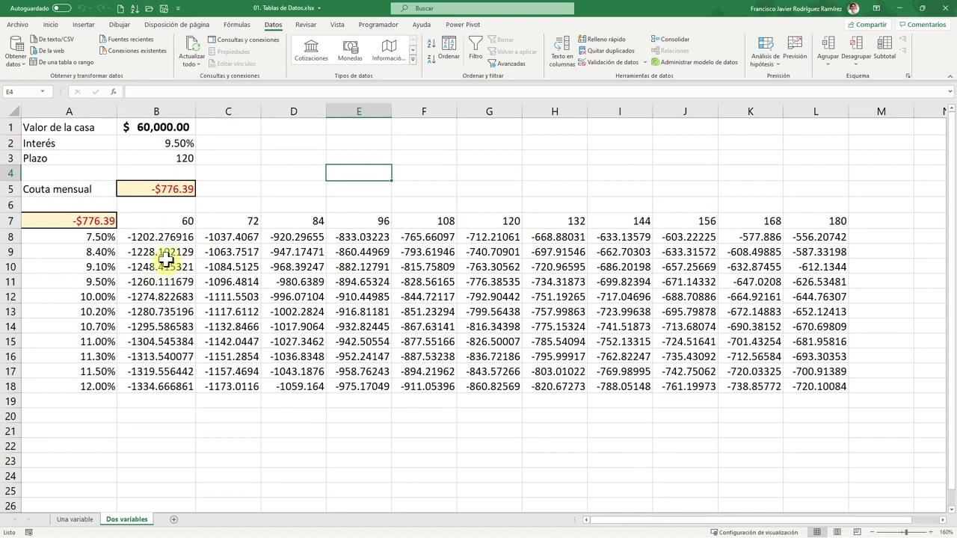
click(178, 156)
click(179, 142)
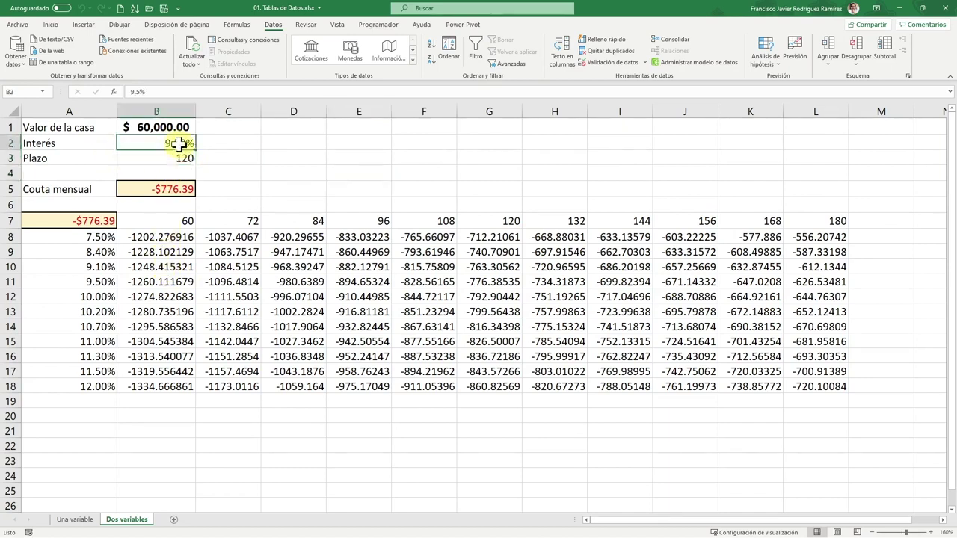
click(506, 218)
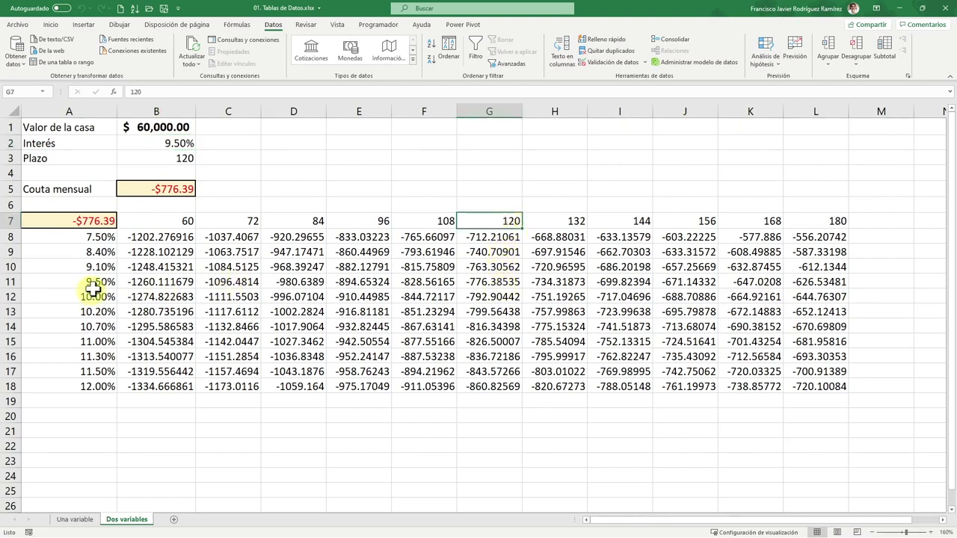
click(497, 282)
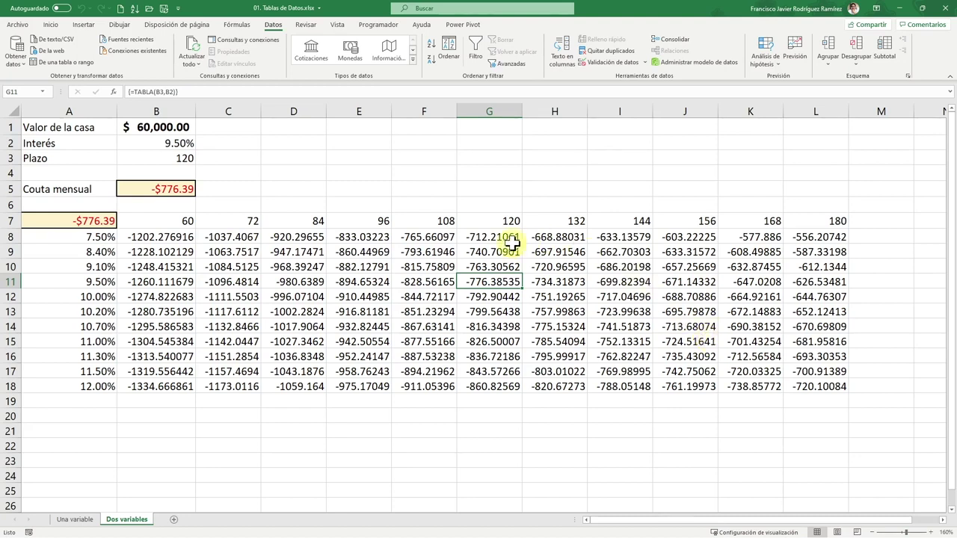
Examine the payments for the 180-month term at interest rates of 10.70% in L14 and 7.50% in L8
click(840, 221)
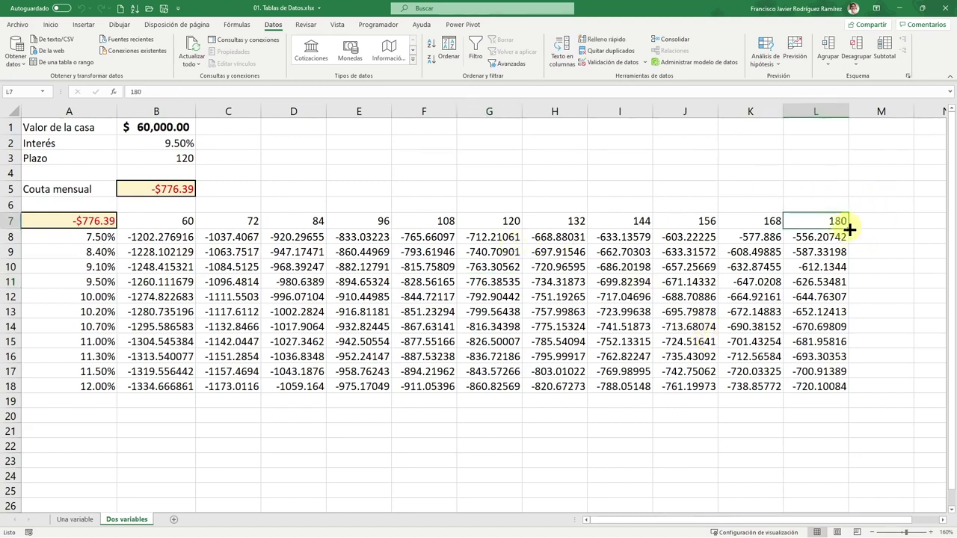
click(101, 326)
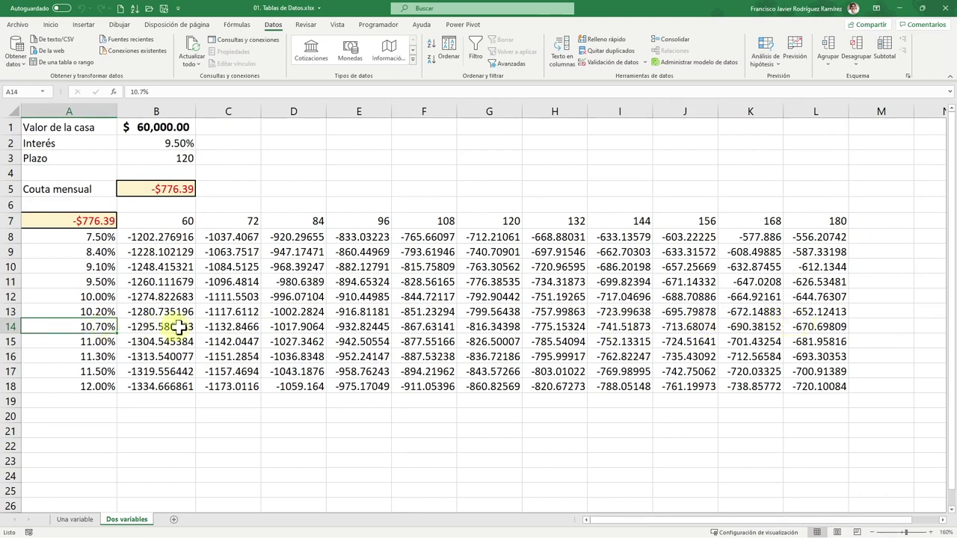
click(813, 327)
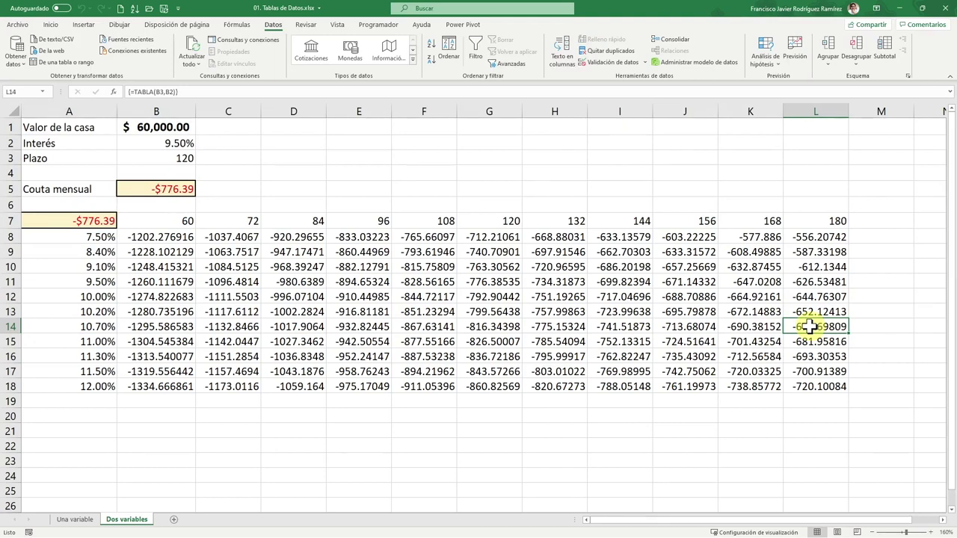
click(826, 221)
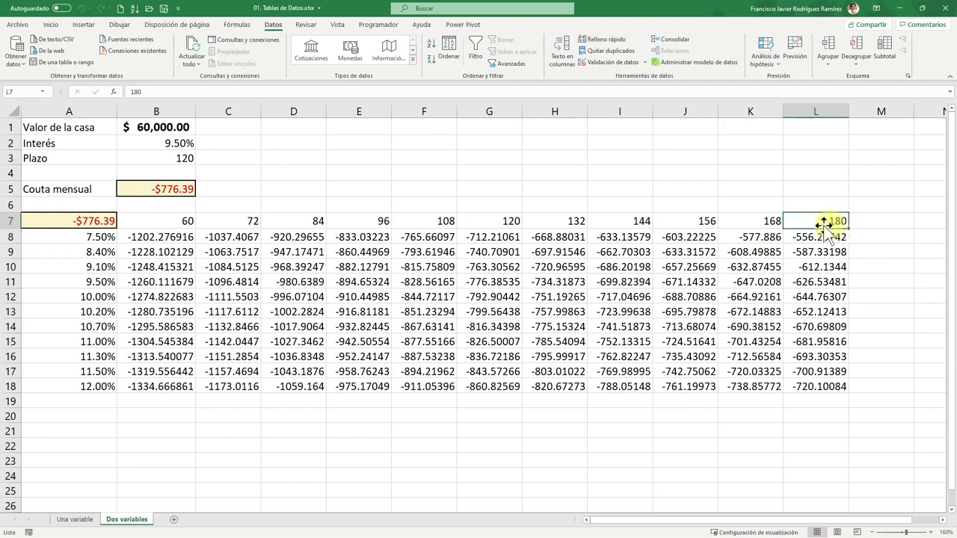
click(97, 233)
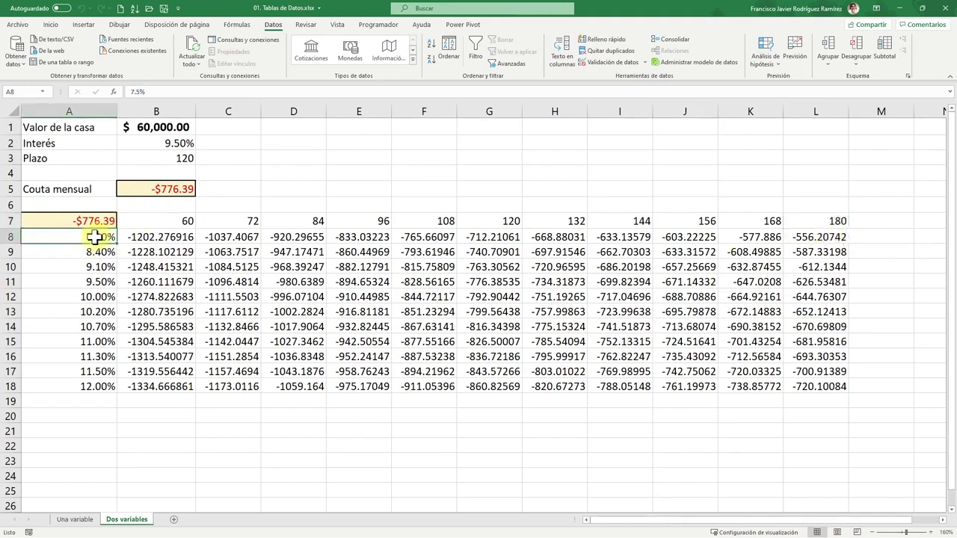
click(811, 237)
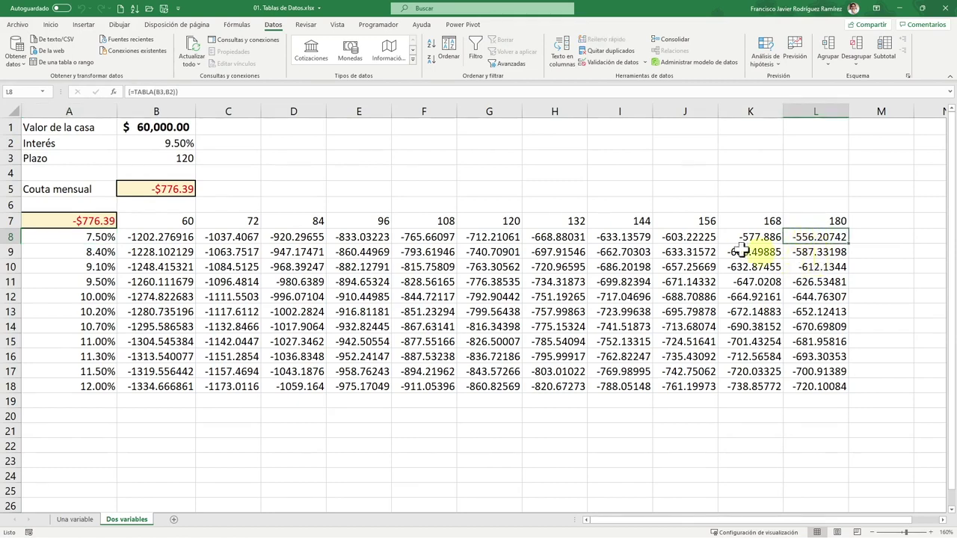
click(829, 222)
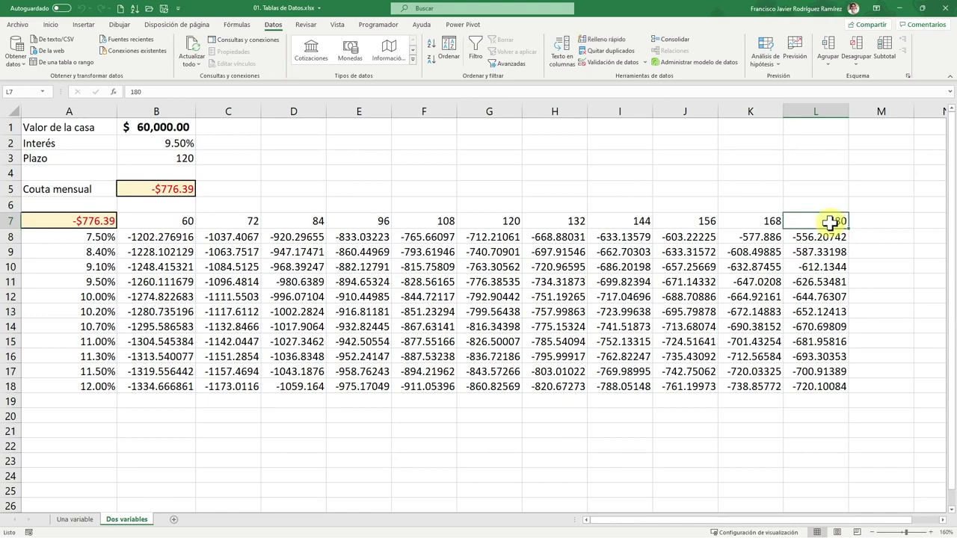
Apply the Contabilidad dollar format to the data table's payment results in B8:L18
click(173, 237)
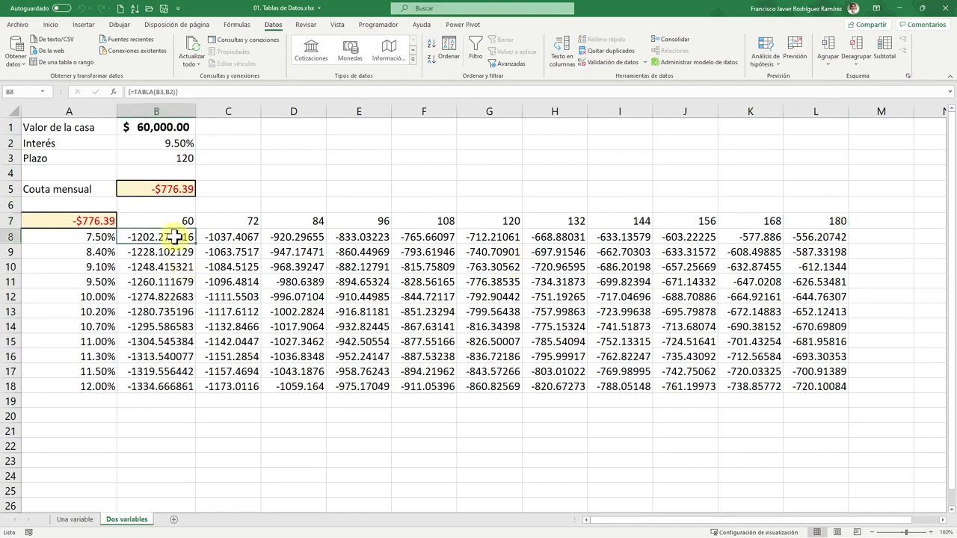
key(ctrl+shift+Down)
key(ctrl+shift+Right)
click(52, 26)
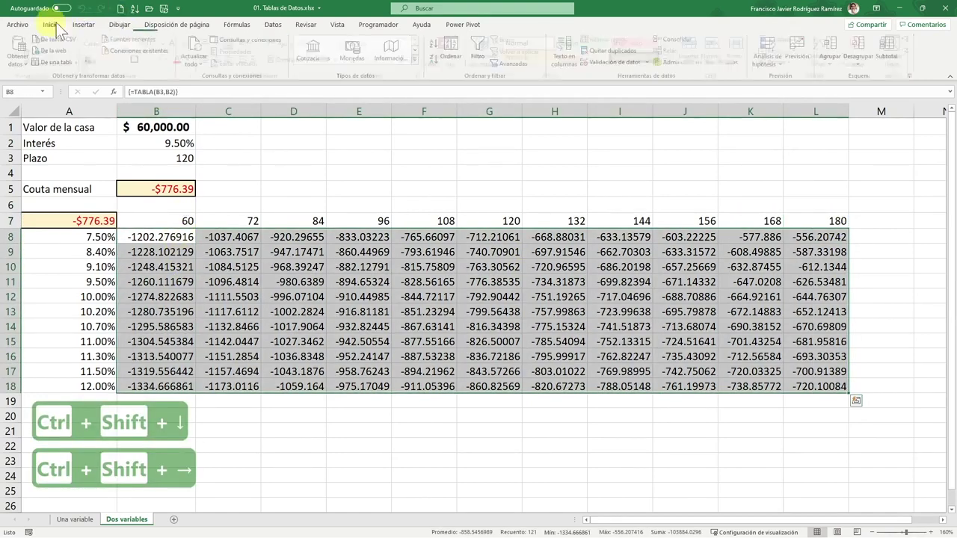
click(356, 60)
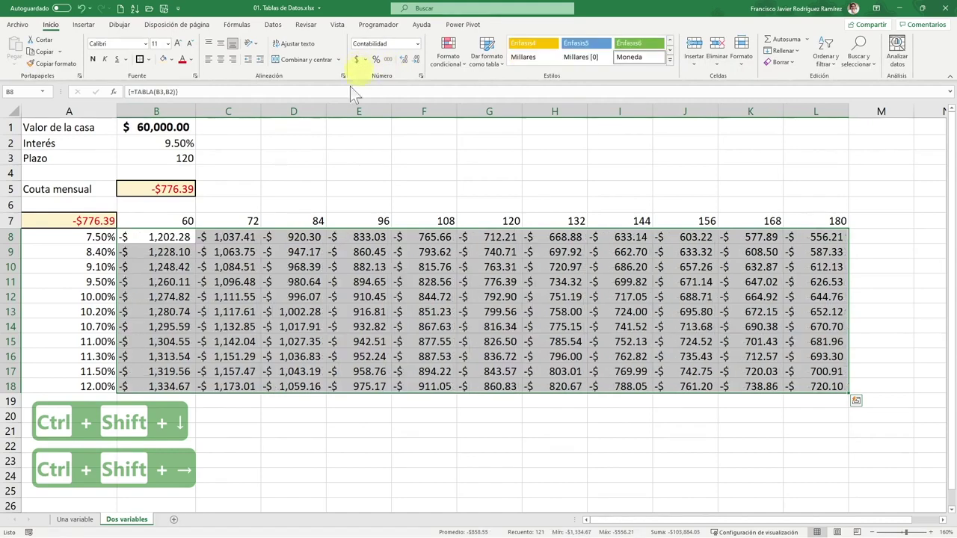
click(399, 450)
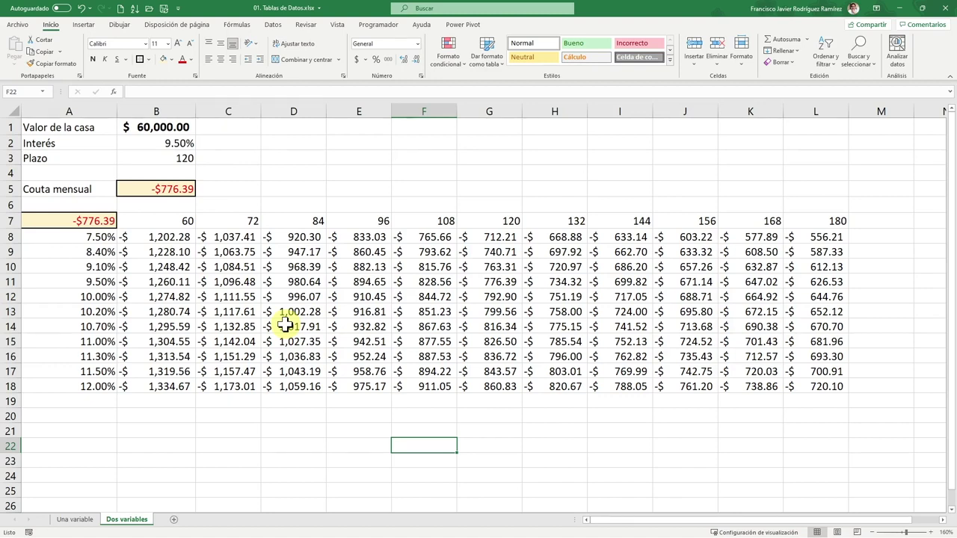
Review the formatted payment in G11 where the 120-month term meets the 9.50% interest rate
click(490, 223)
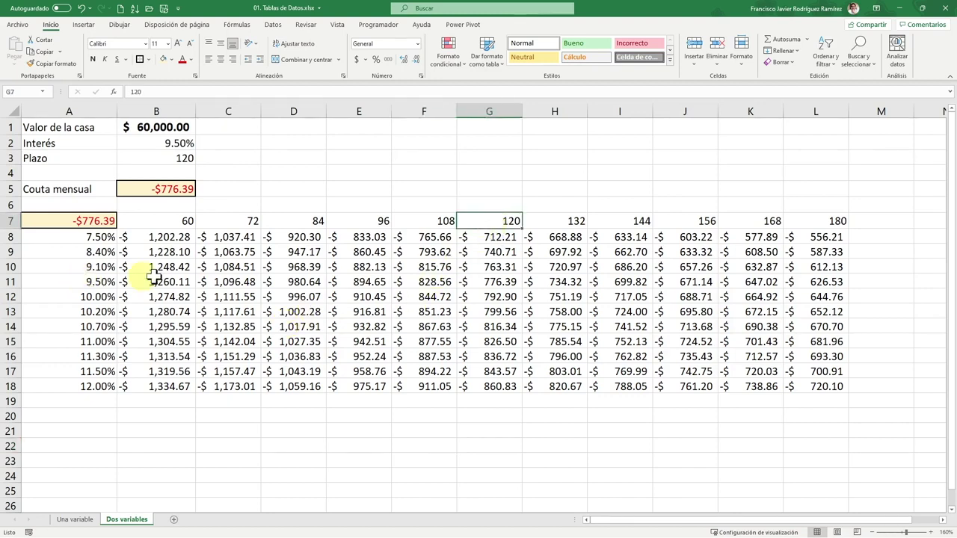
click(476, 281)
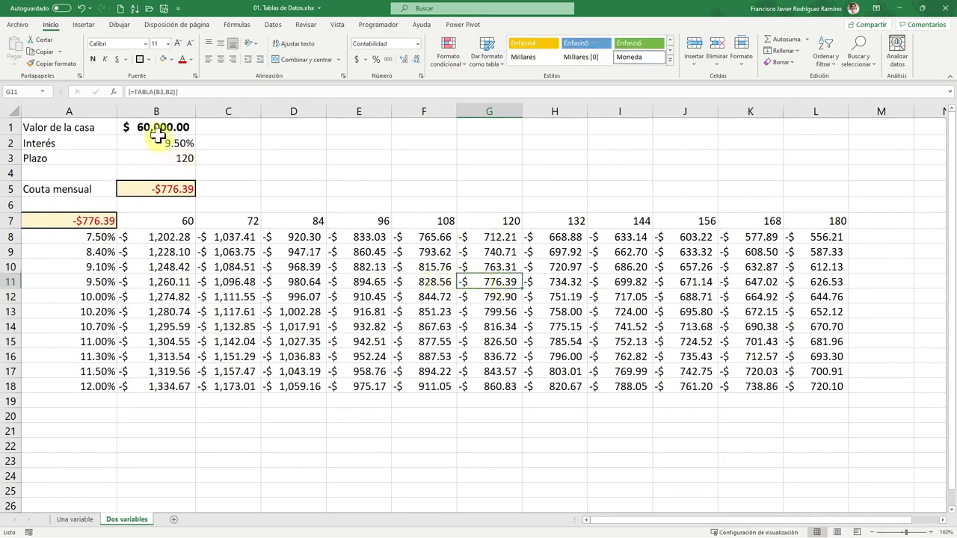